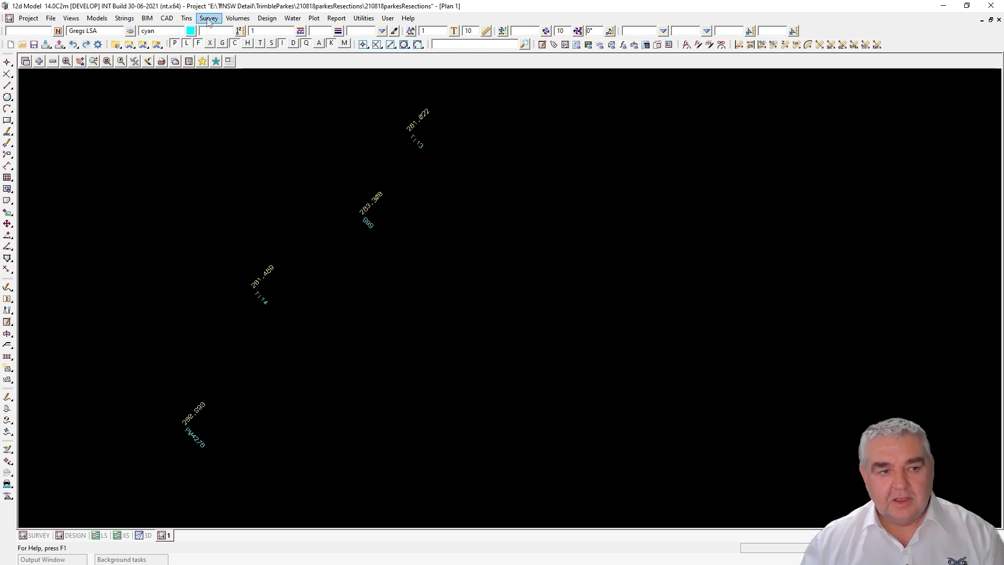
# Step: Start a new least-square network from the Survey menu and name it 'for TF'
pyautogui.click(208, 18)
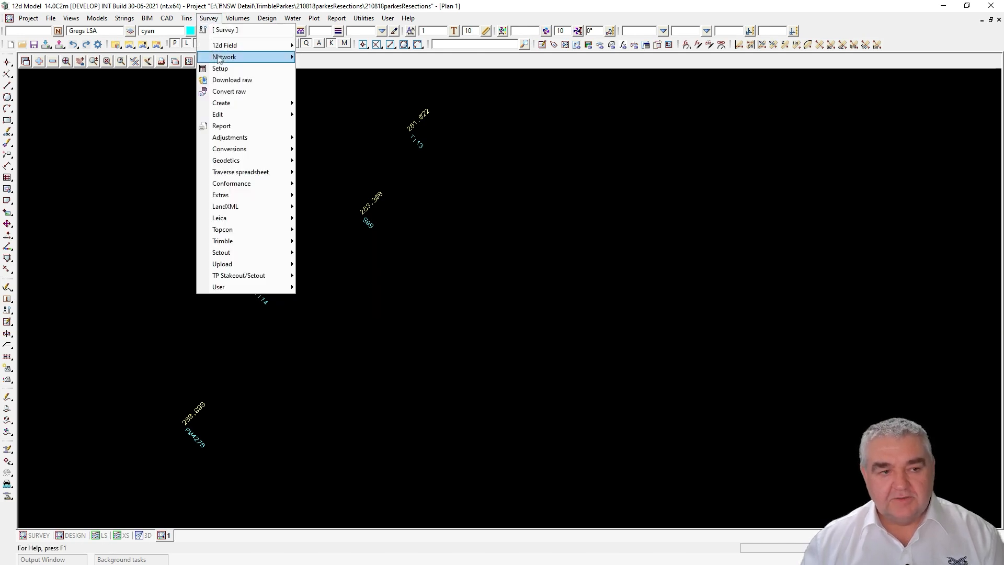
pyautogui.moveTo(288, 59)
pyautogui.moveTo(334, 78)
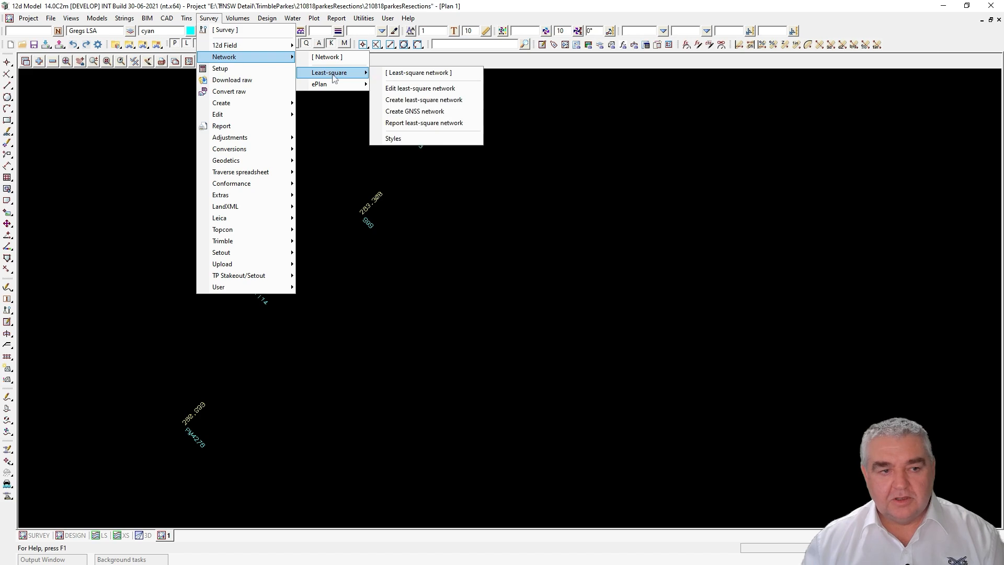
pyautogui.click(417, 103)
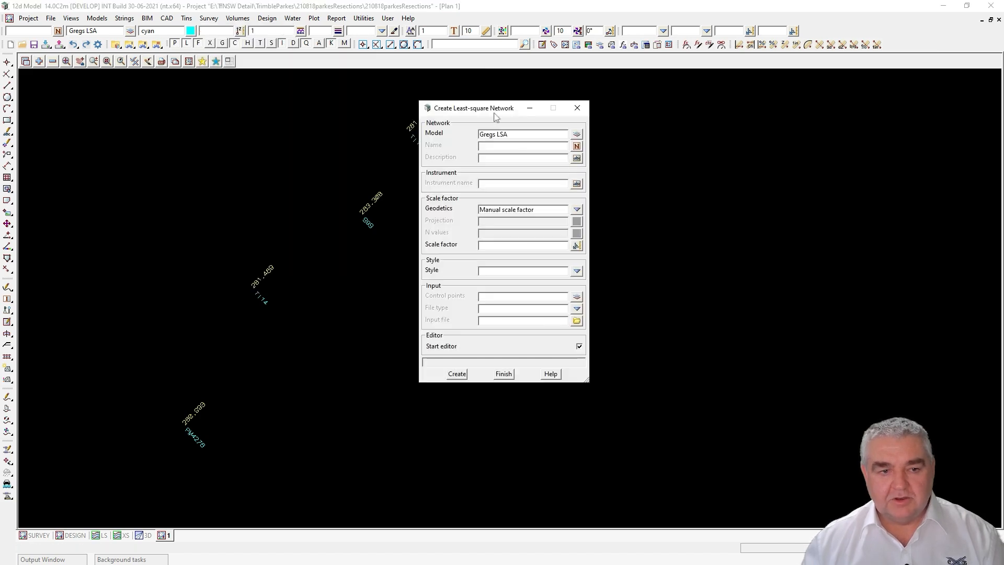
pyautogui.moveTo(485, 112); pyautogui.dragTo(599, 139)
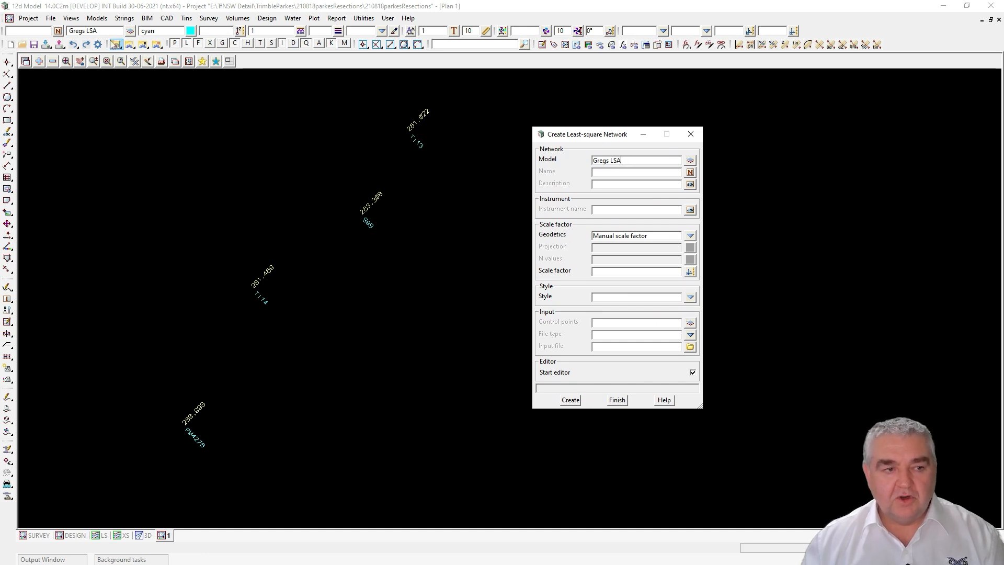
pyautogui.click(610, 174)
pyautogui.write('for TF')
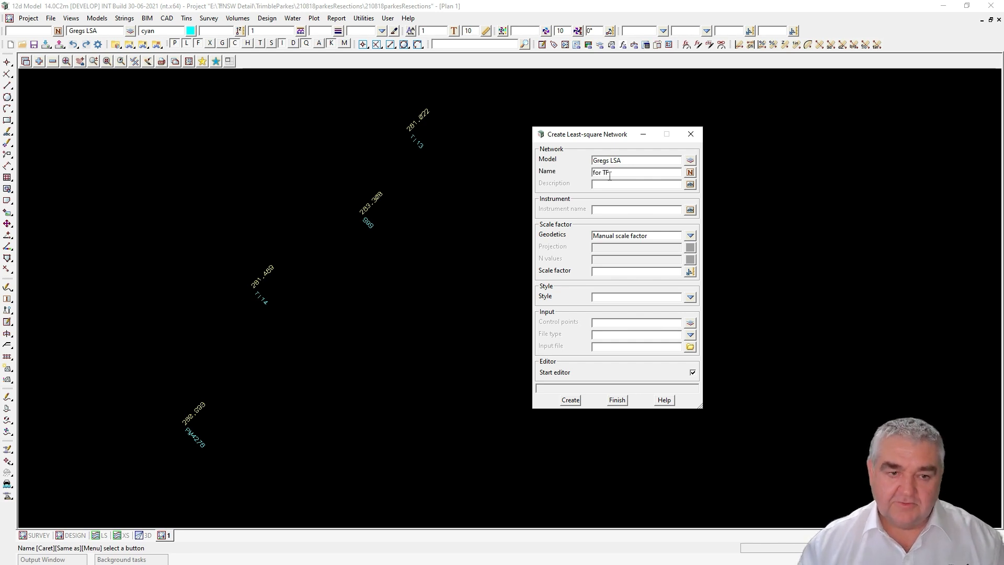
# Step: Use scale factor 1 and the NSW Control Survey style, then create the network
pyautogui.click(604, 186)
pyautogui.click(609, 209)
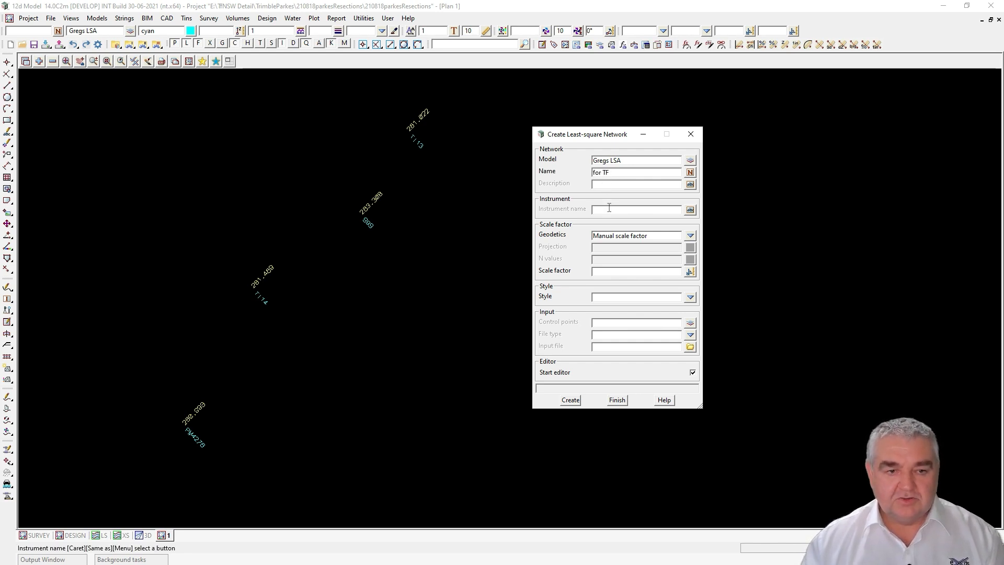
pyautogui.click(625, 172)
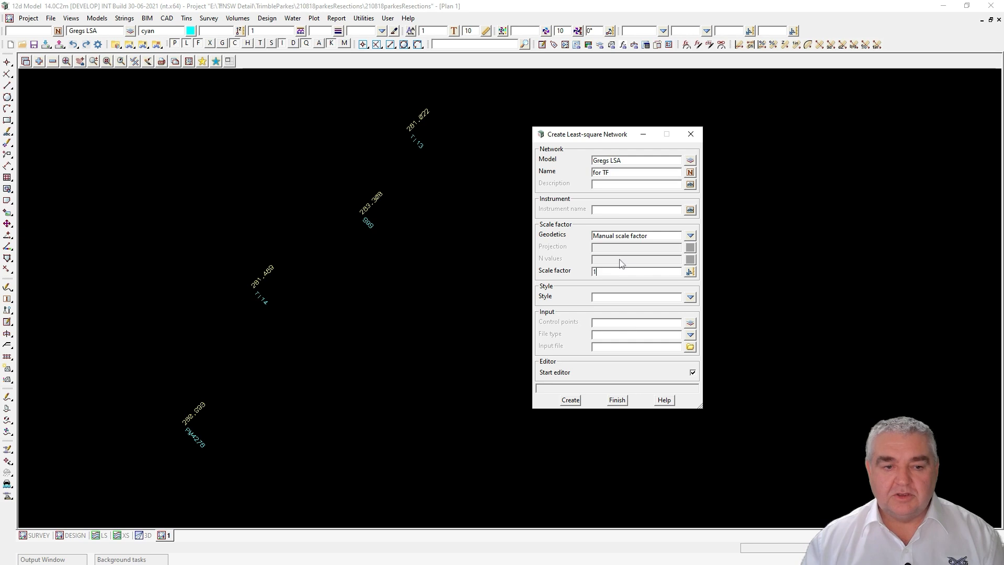
pyautogui.click(690, 297)
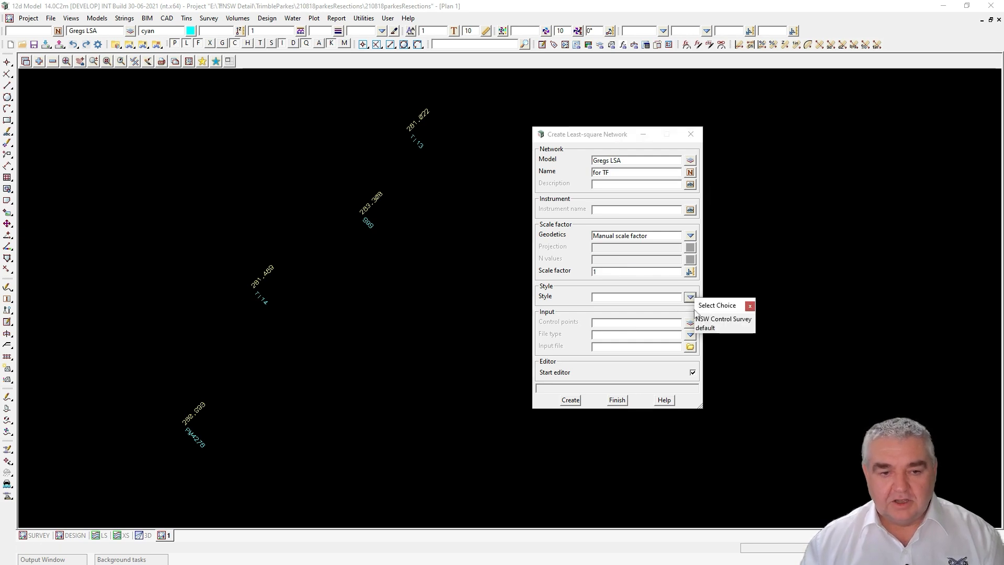
pyautogui.click(725, 319)
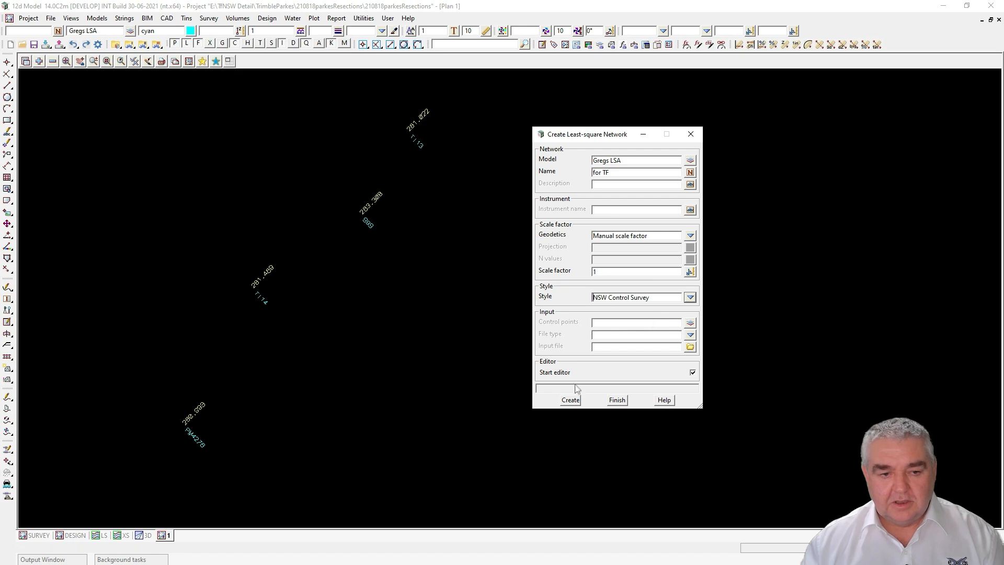
pyautogui.click(572, 401)
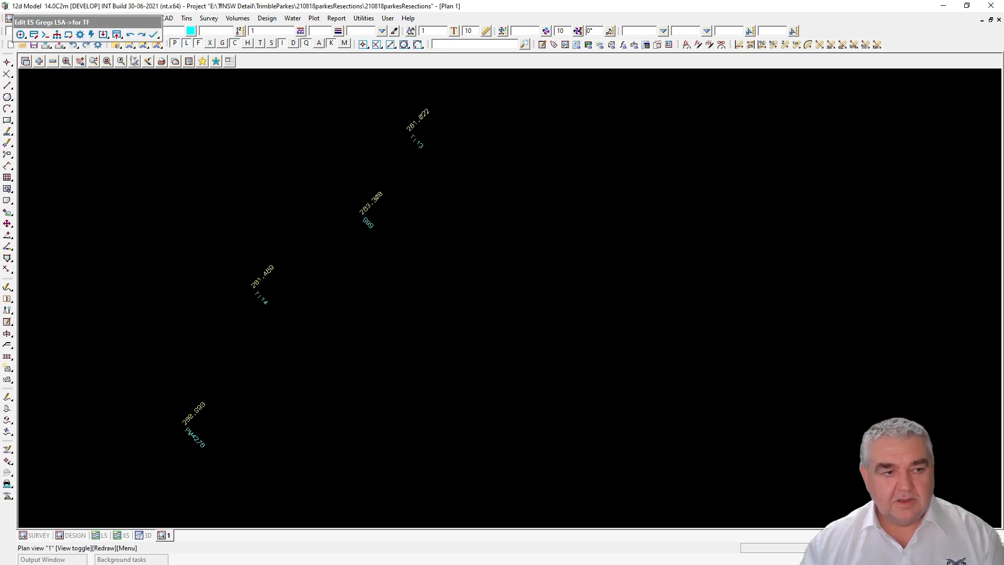
# Step: Add the plan's lower-left point to the network as station PM4276
pyautogui.moveTo(125, 22); pyautogui.dragTo(676, 108)
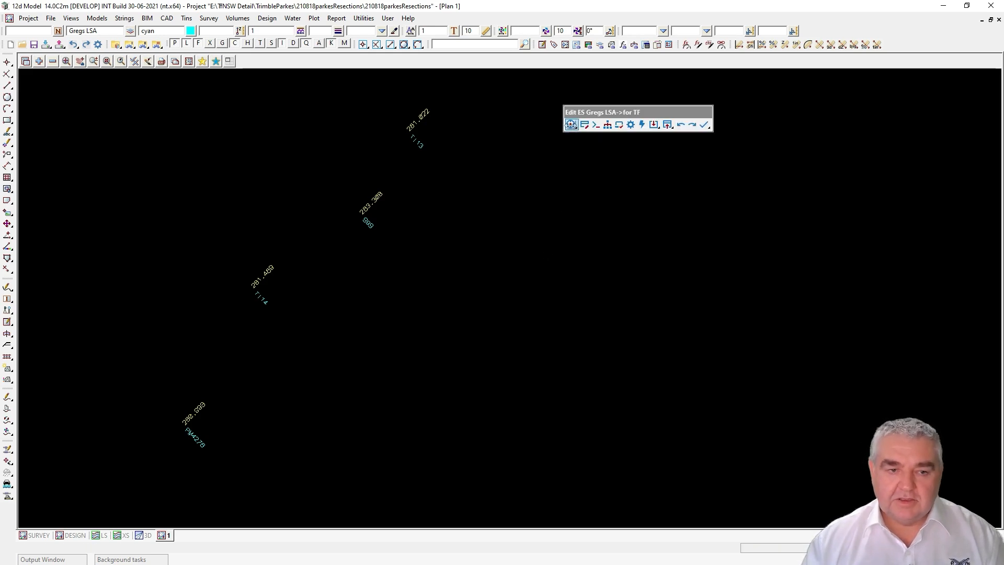
pyautogui.click(571, 125)
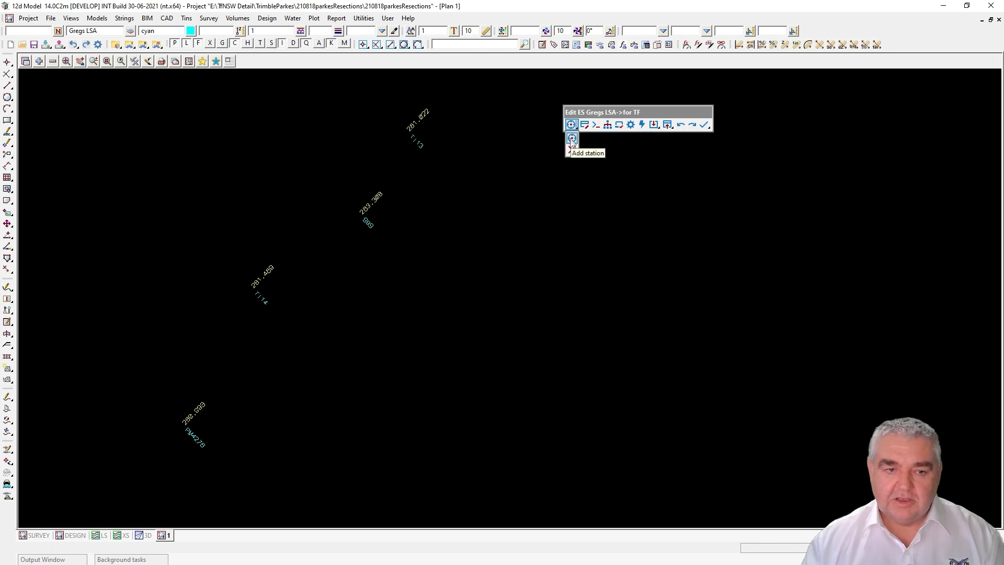
pyautogui.click(571, 139)
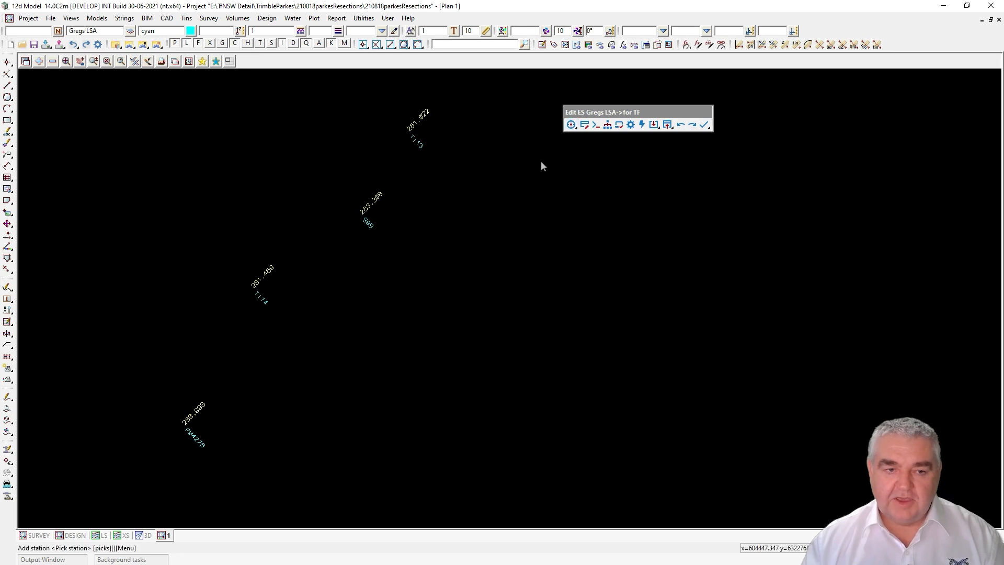
pyautogui.click(174, 433)
pyautogui.middleClick(171, 430)
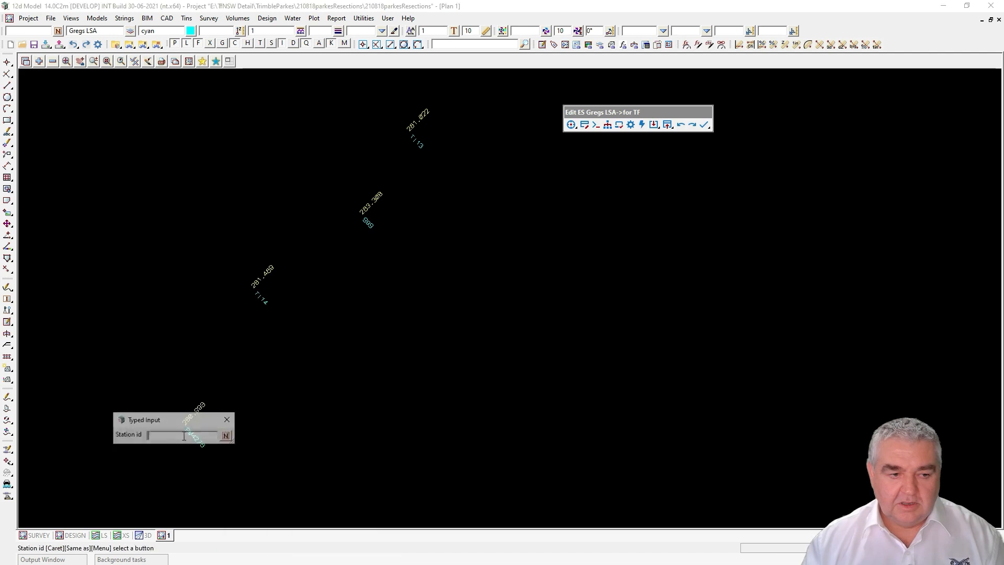
pyautogui.write('PM4276')
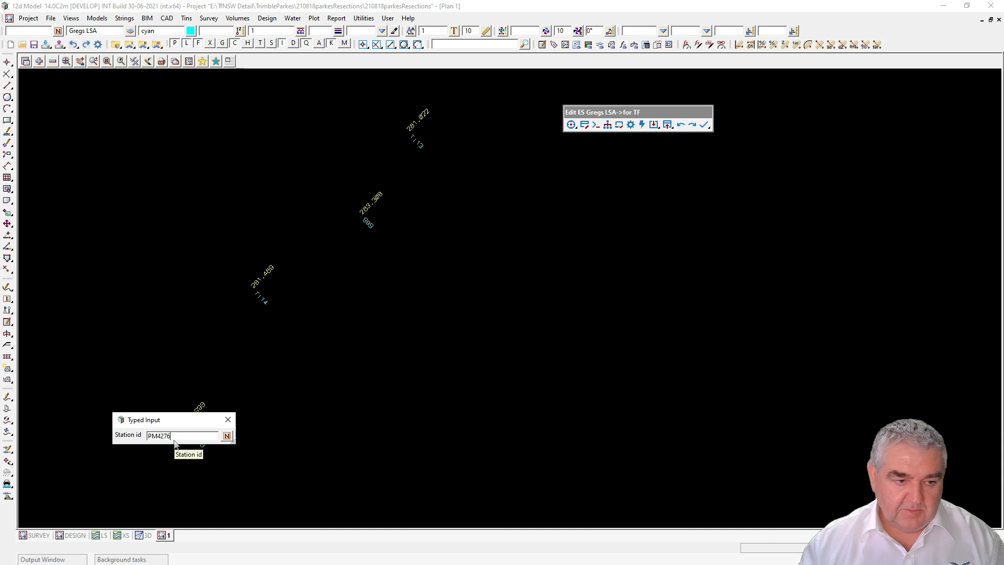
pyautogui.press('Return')
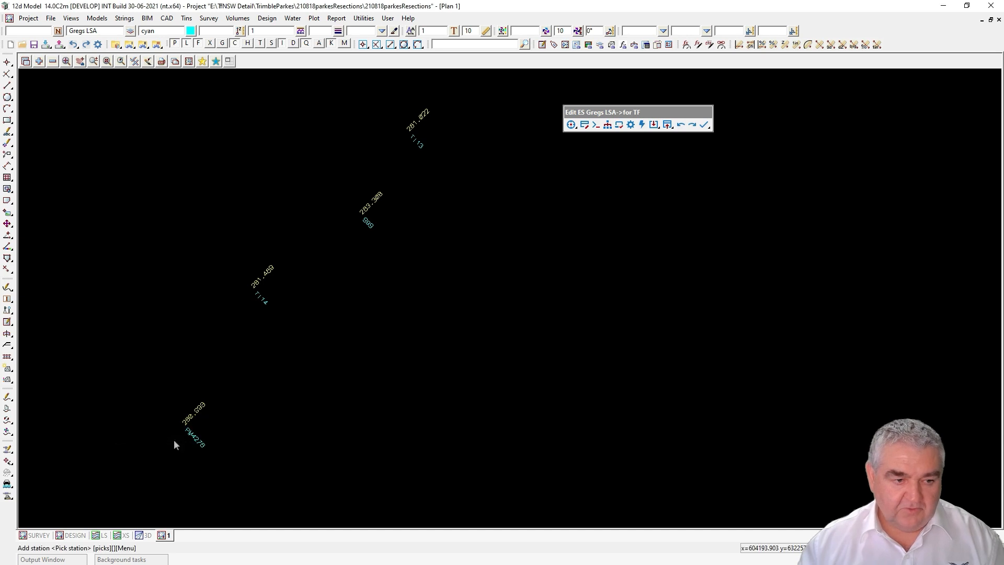
# Step: Add stations T114, T113 and 999 by picking their points on the plan
pyautogui.click(246, 291)
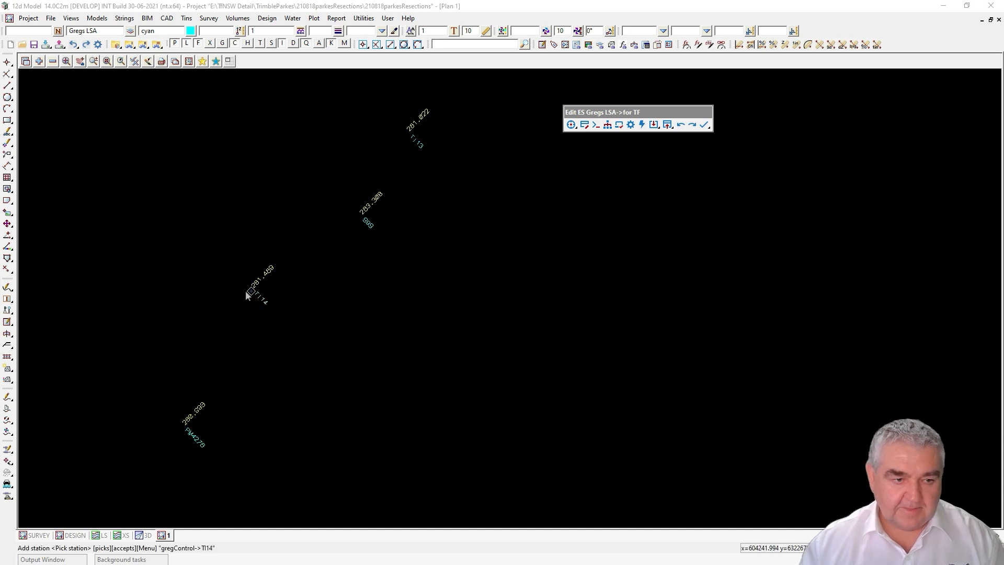
pyautogui.middleClick(245, 290)
pyautogui.write('T114')
pyautogui.press('Return')
pyautogui.click(401, 137)
pyautogui.middleClick(403, 136)
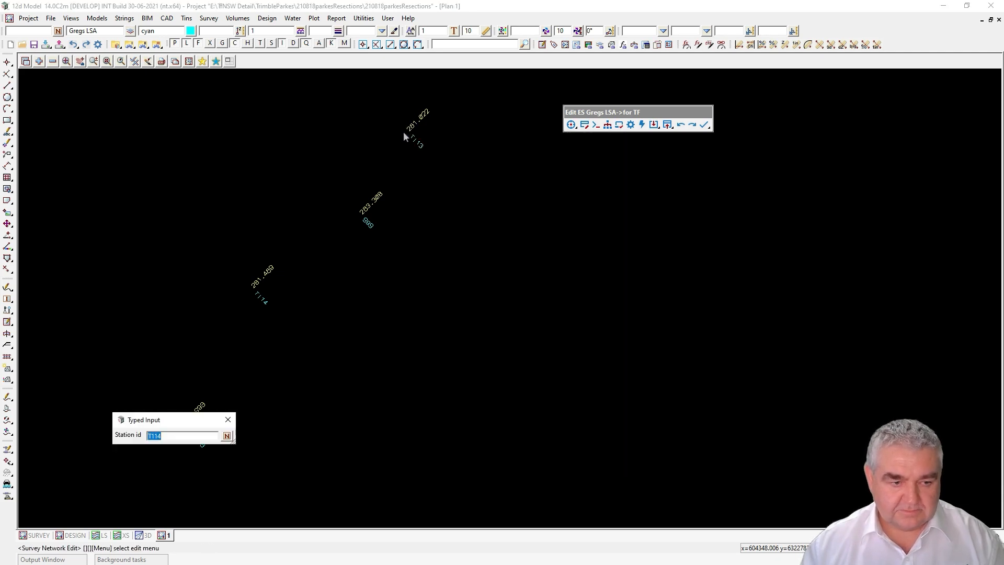
pyautogui.write('T')
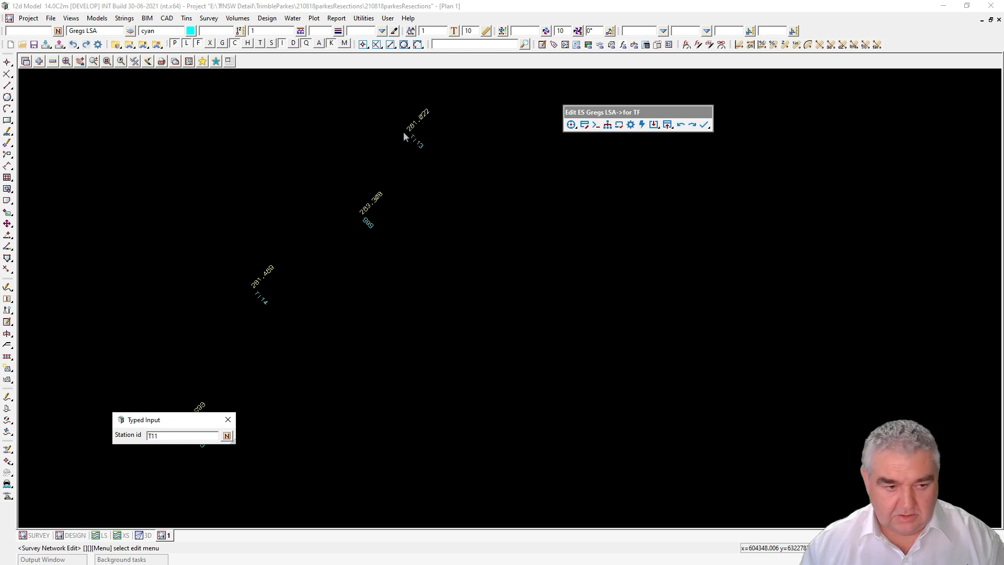
pyautogui.press('Return')
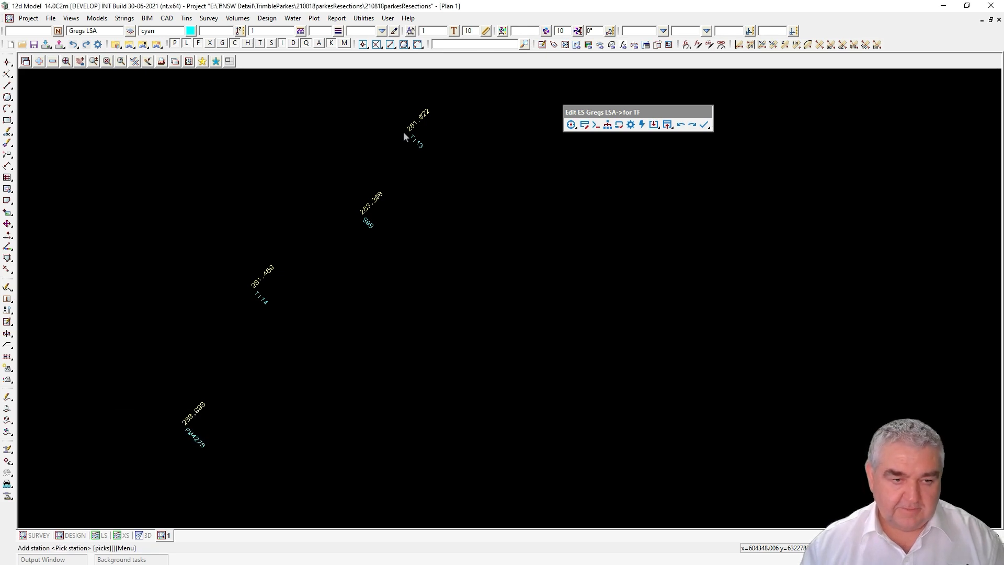
pyautogui.click(358, 216)
pyautogui.middleClick(358, 217)
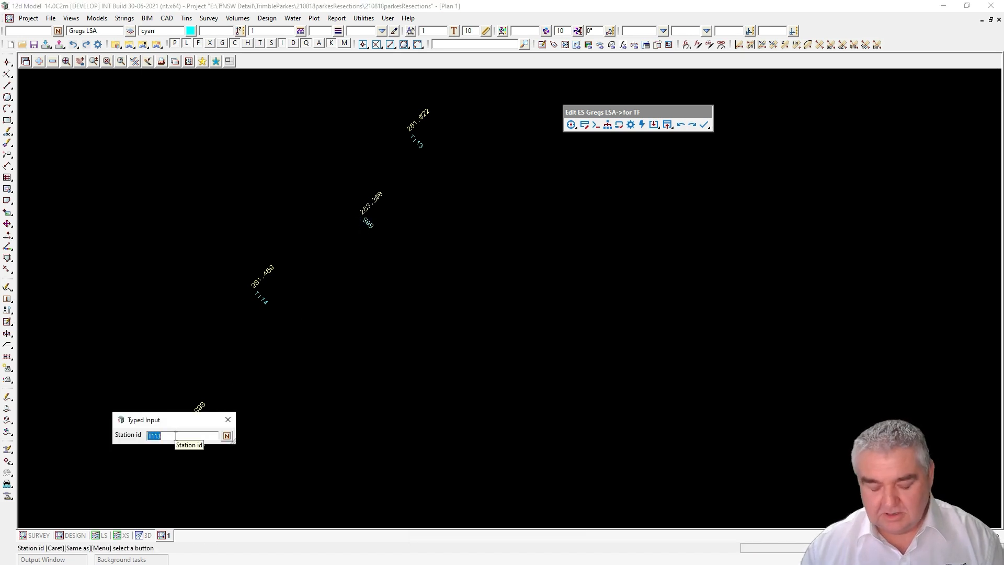
pyautogui.write('99')
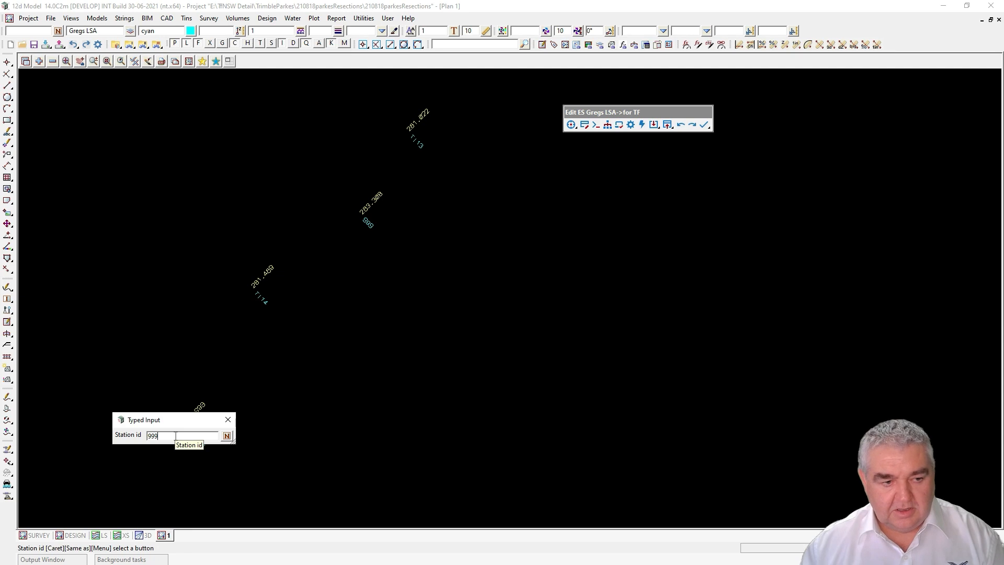
pyautogui.write('9')
pyautogui.press('Return')
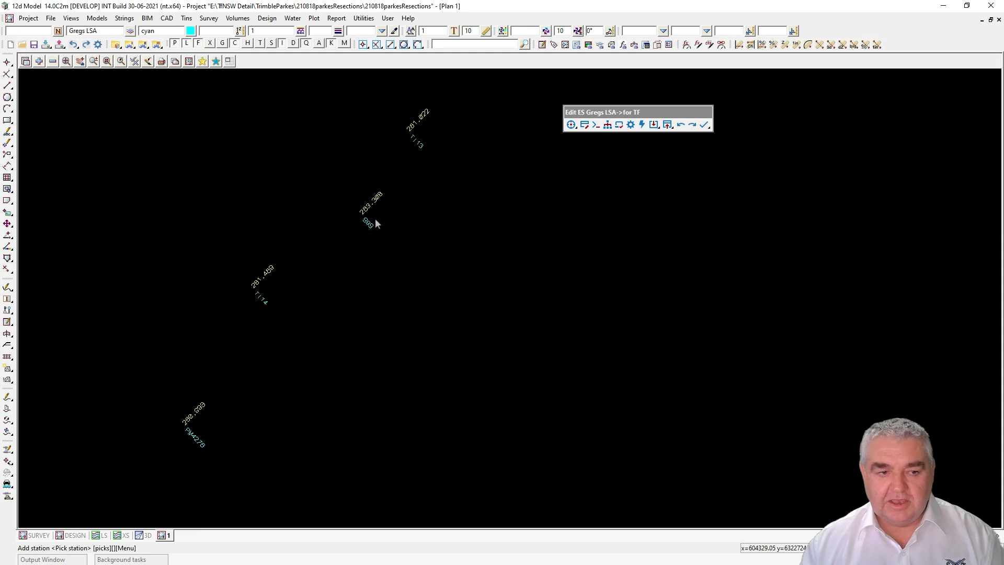
# Step: Set PM4276, T114 and T113 to fixed in the station table, leave 999 free, and update
pyautogui.click(584, 126)
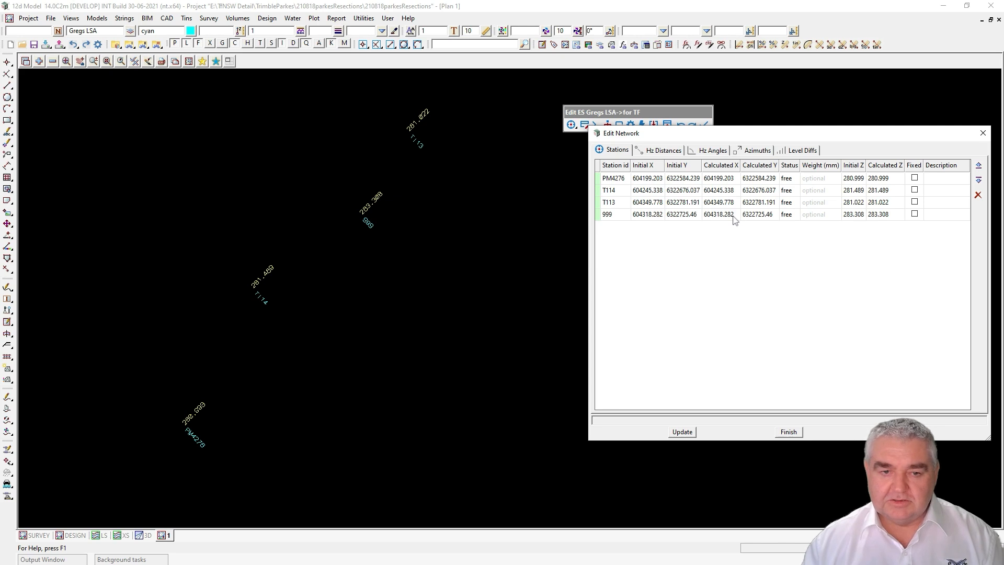
pyautogui.click(795, 179)
pyautogui.click(809, 202)
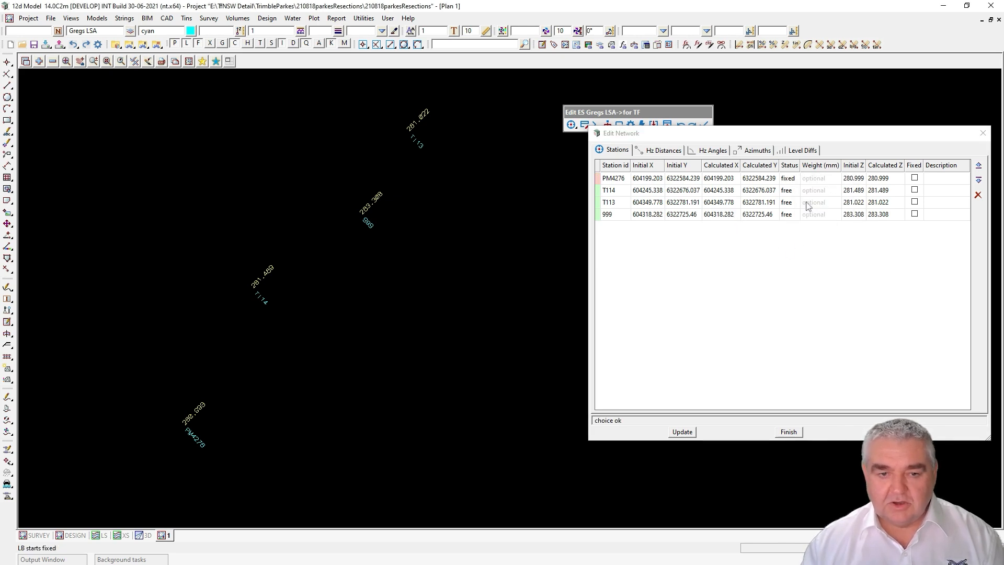
pyautogui.click(793, 191)
pyautogui.click(803, 216)
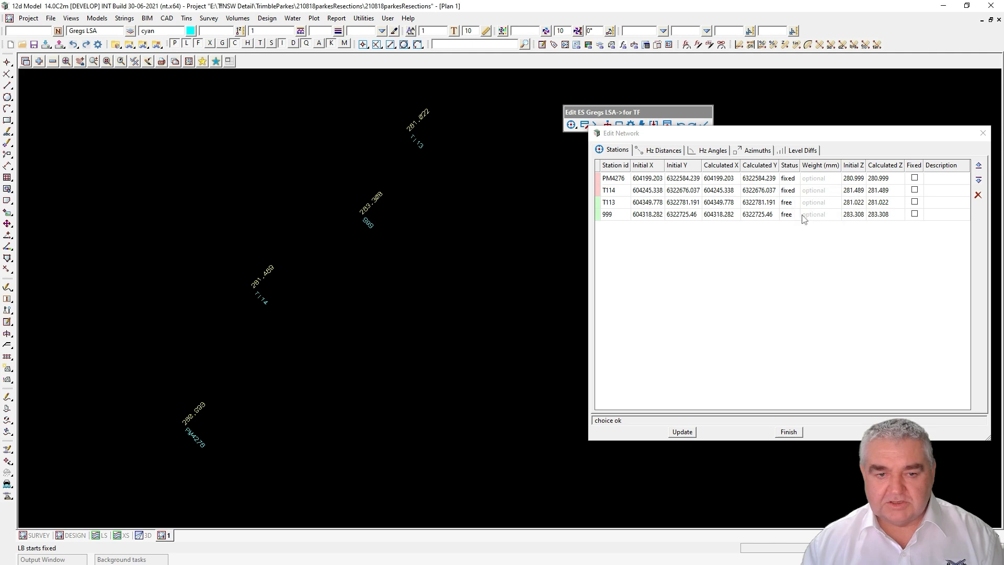
pyautogui.click(788, 204)
pyautogui.click(804, 226)
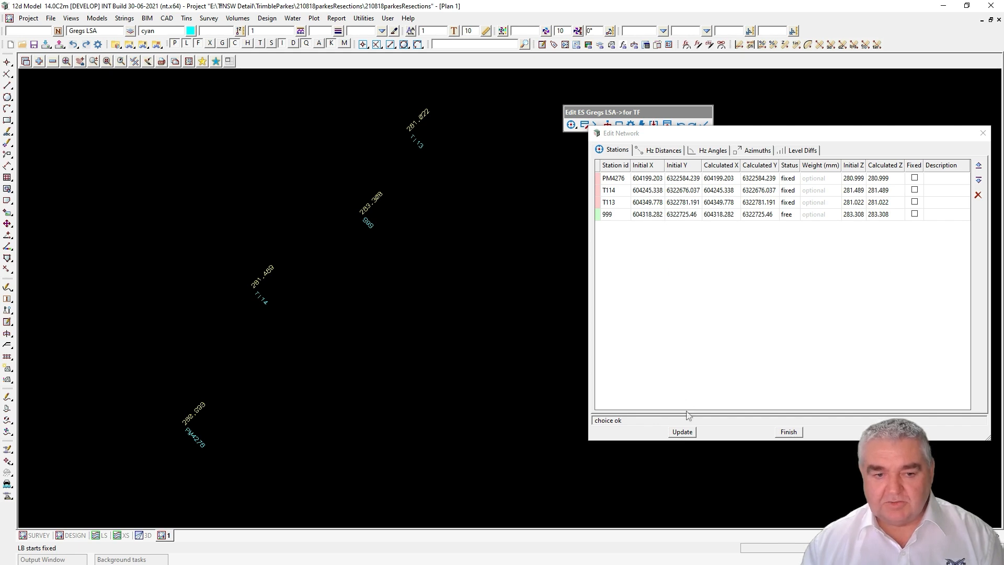
pyautogui.click(682, 431)
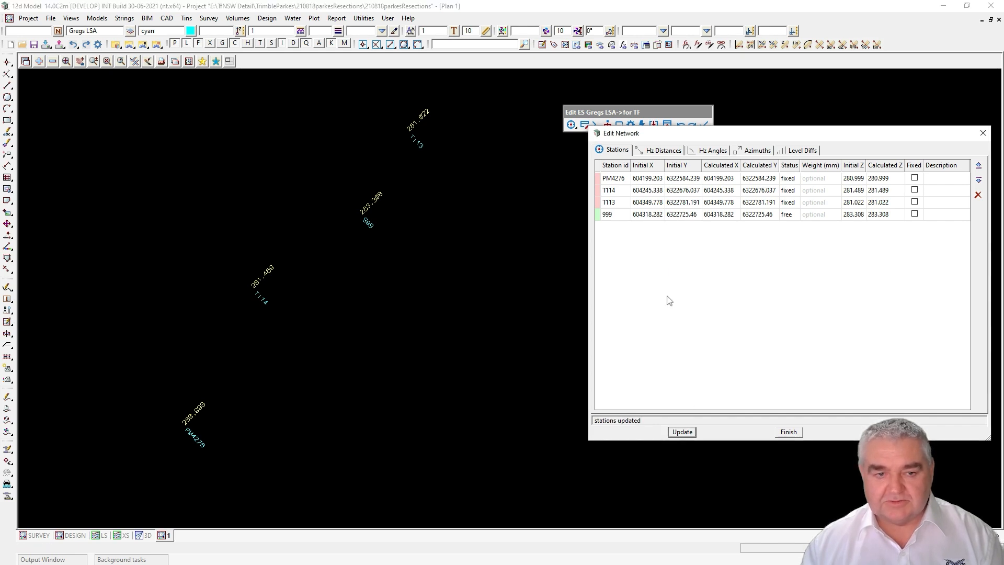
# Step: Add three horizontal distance rows, all marked for use
pyautogui.click(664, 151)
pyautogui.moveTo(768, 138); pyautogui.dragTo(658, 169)
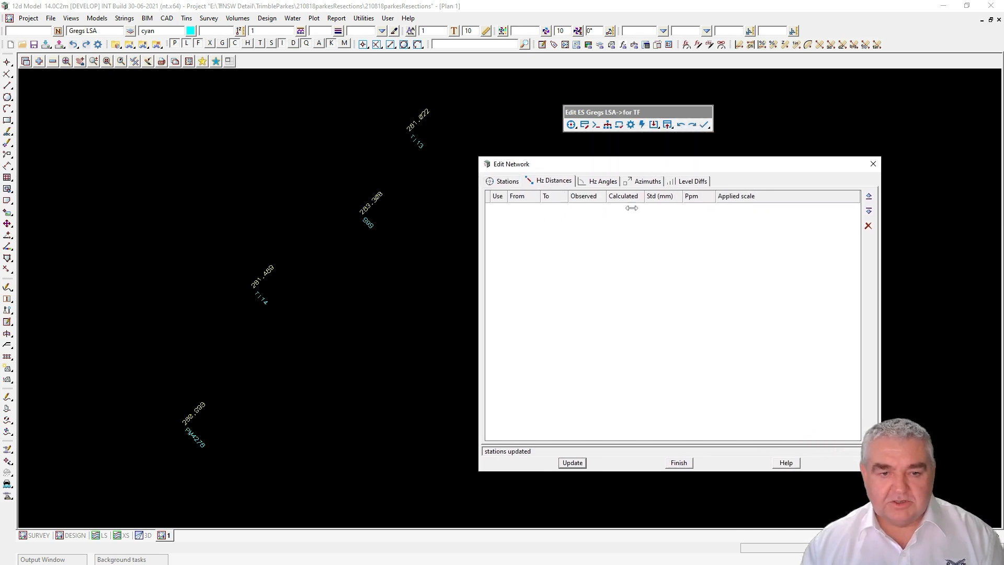
pyautogui.click(869, 212)
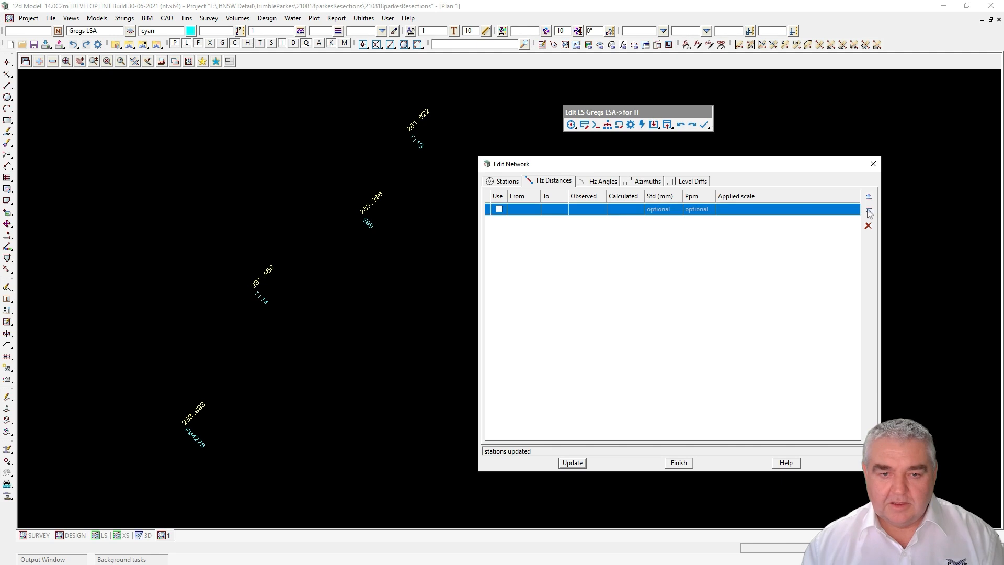
pyautogui.click(869, 212)
pyautogui.click(868, 211)
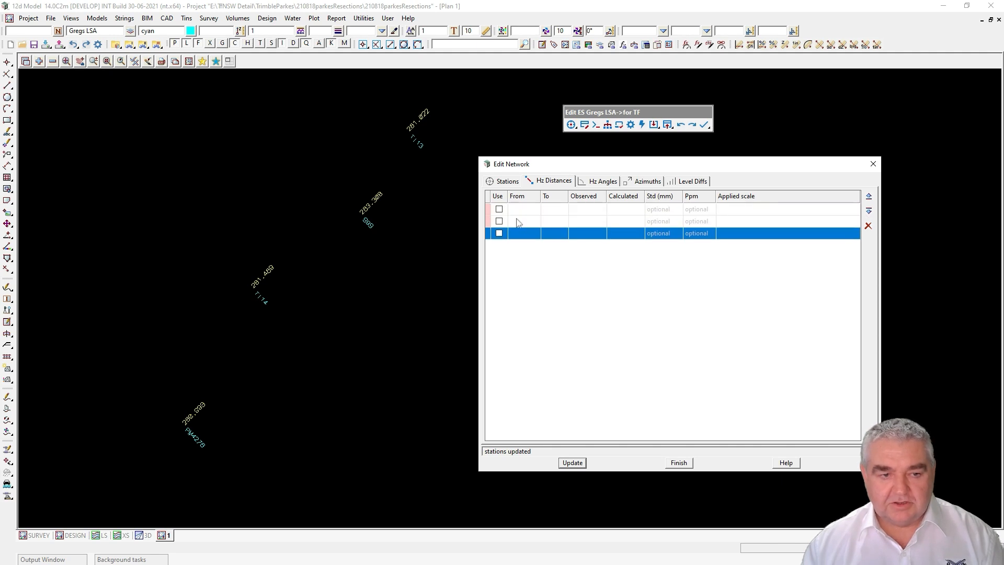
pyautogui.click(499, 210)
pyautogui.click(499, 221)
pyautogui.click(499, 234)
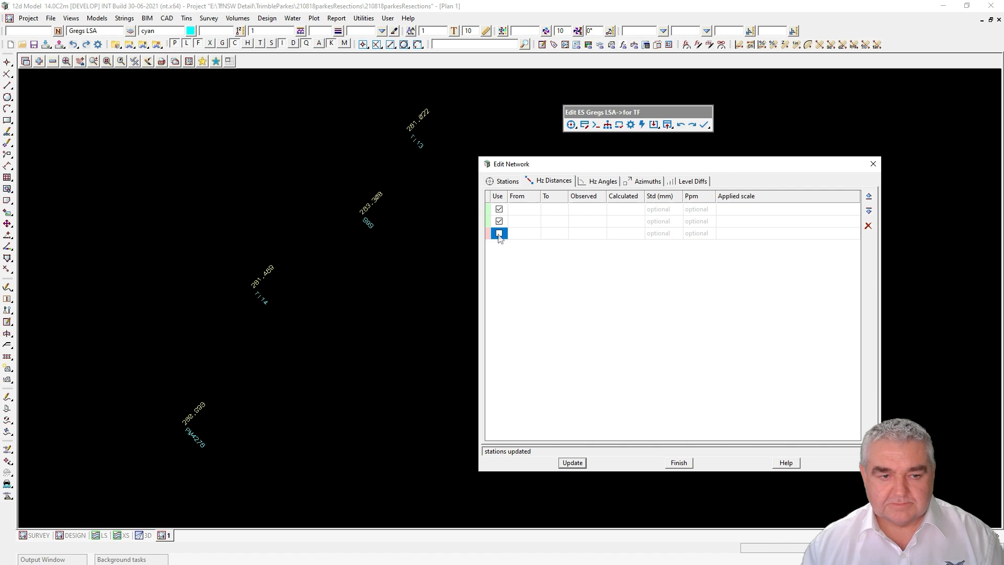
# Step: Set all three distances from 999, to PM4276, T114 and T113
pyautogui.click(532, 207)
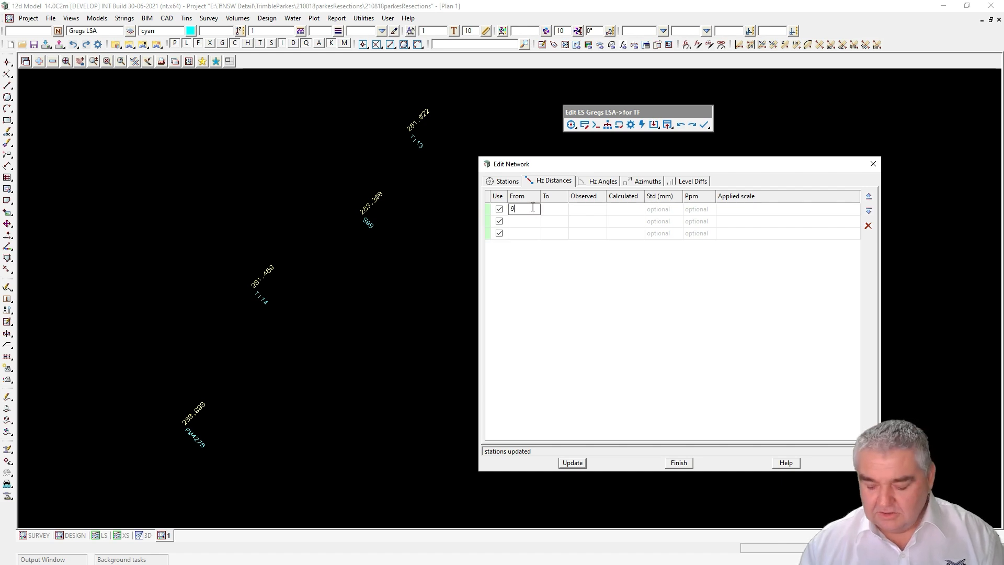
pyautogui.write('999')
pyautogui.click(520, 220)
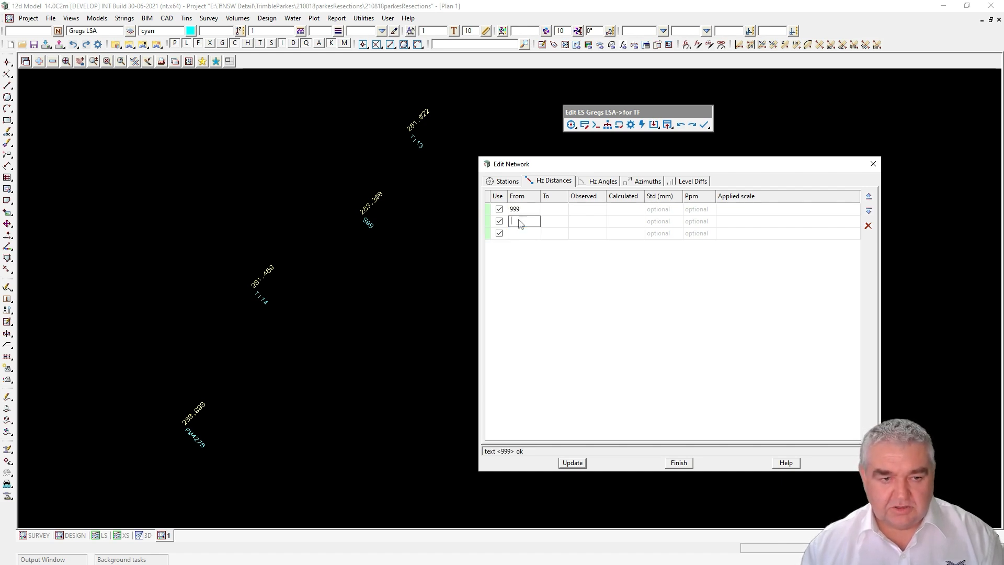
pyautogui.write('999')
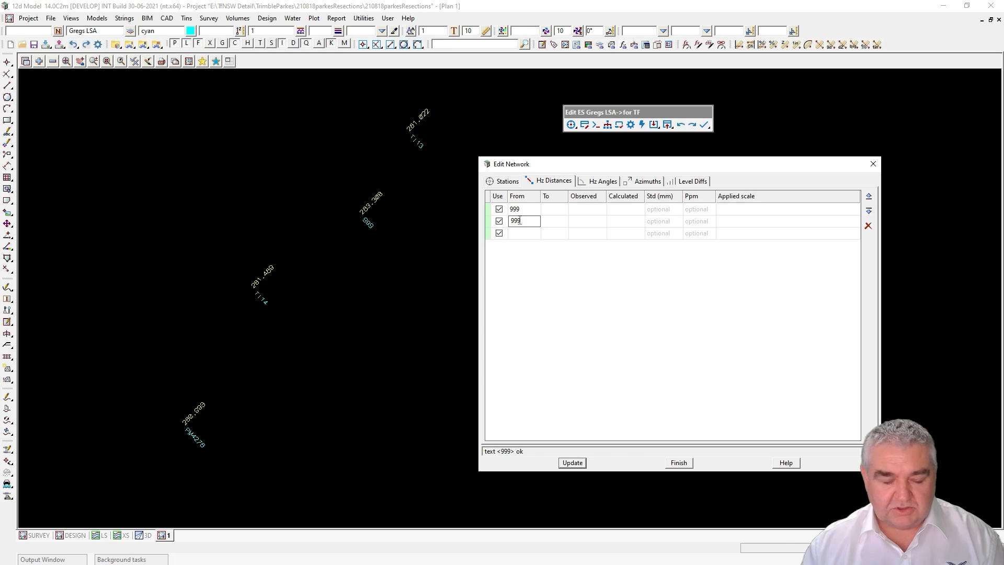
pyautogui.click(514, 234)
pyautogui.write('999')
pyautogui.click(551, 208)
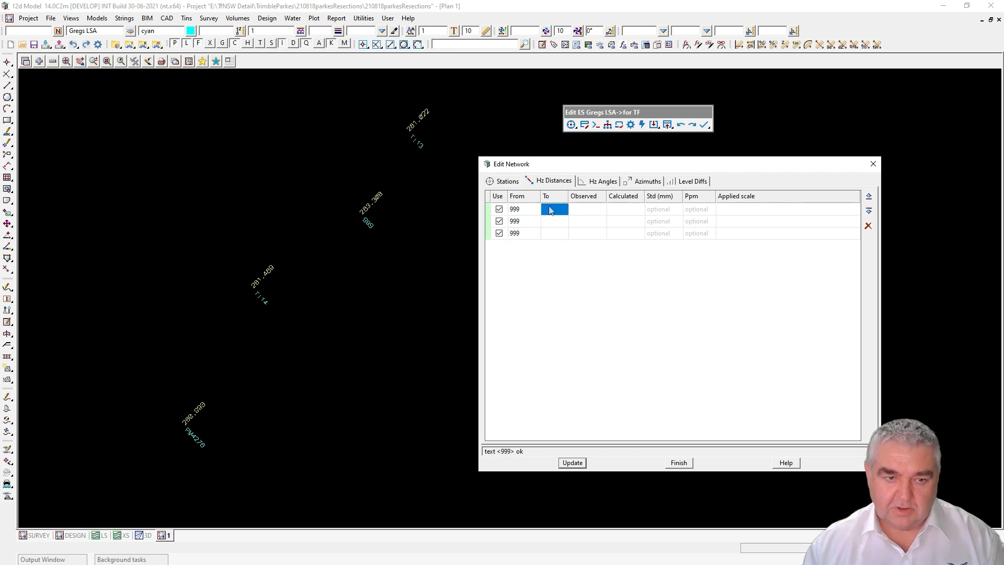
pyautogui.write('PM')
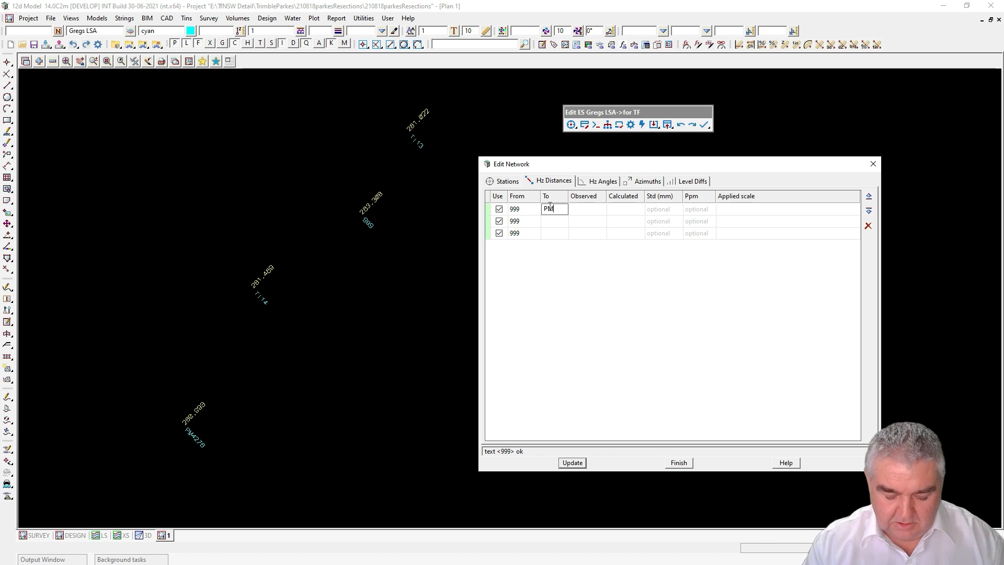
pyautogui.write('4276')
pyautogui.click(546, 221)
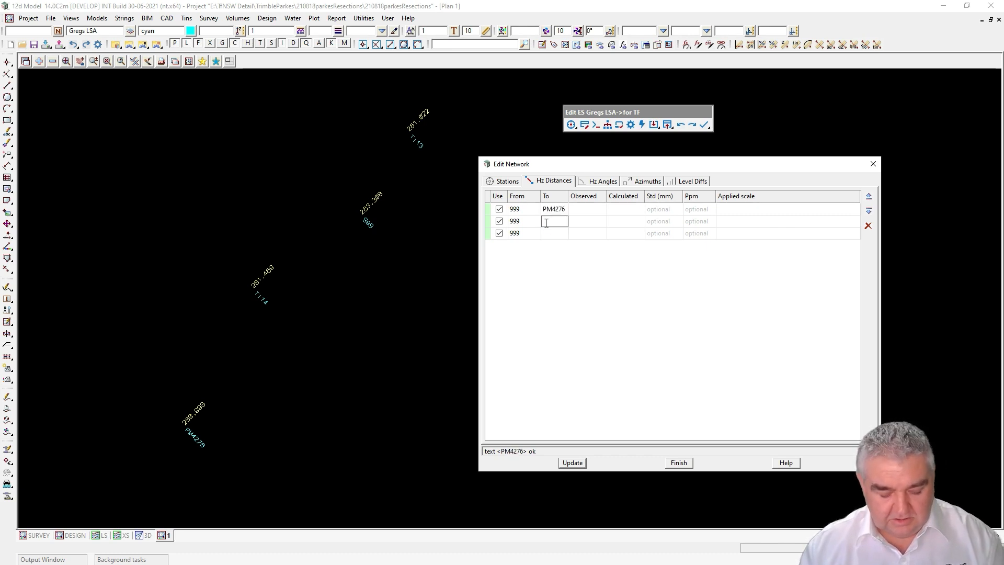
pyautogui.write('T114')
pyautogui.click(549, 231)
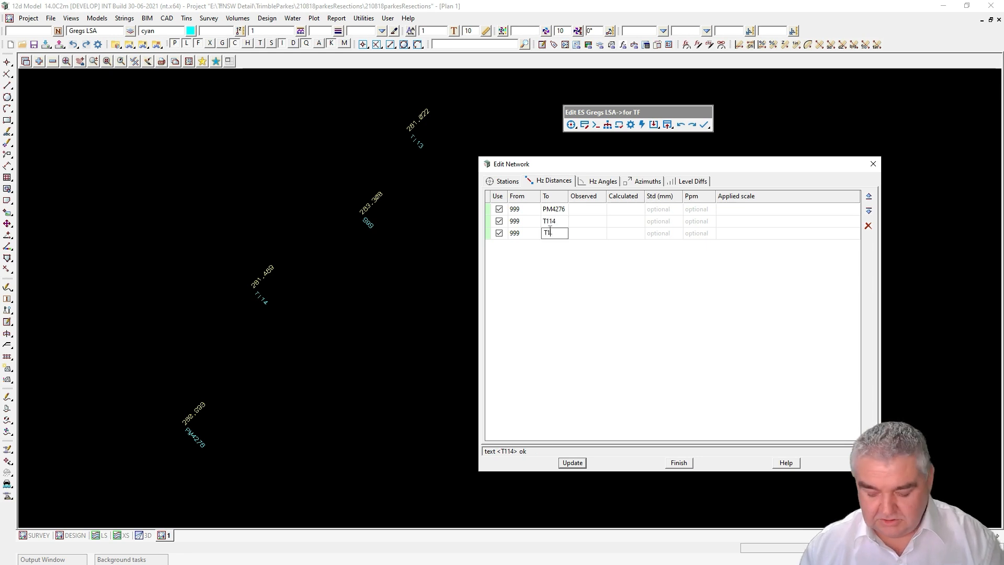
pyautogui.write('T113')
# Step: Enter observed distances 184.724, 88.111 and 64.015
pyautogui.click(588, 208)
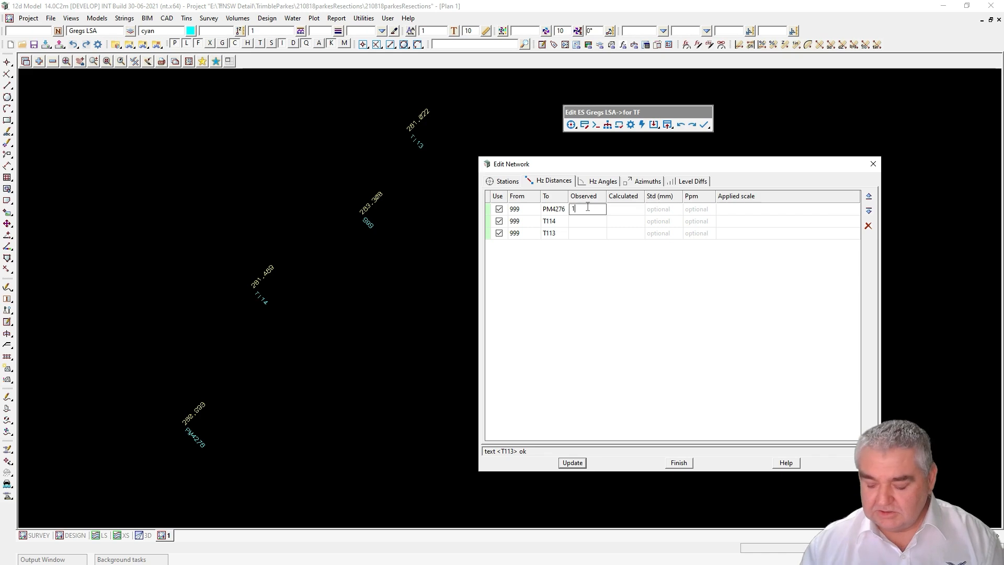
pyautogui.write('724')
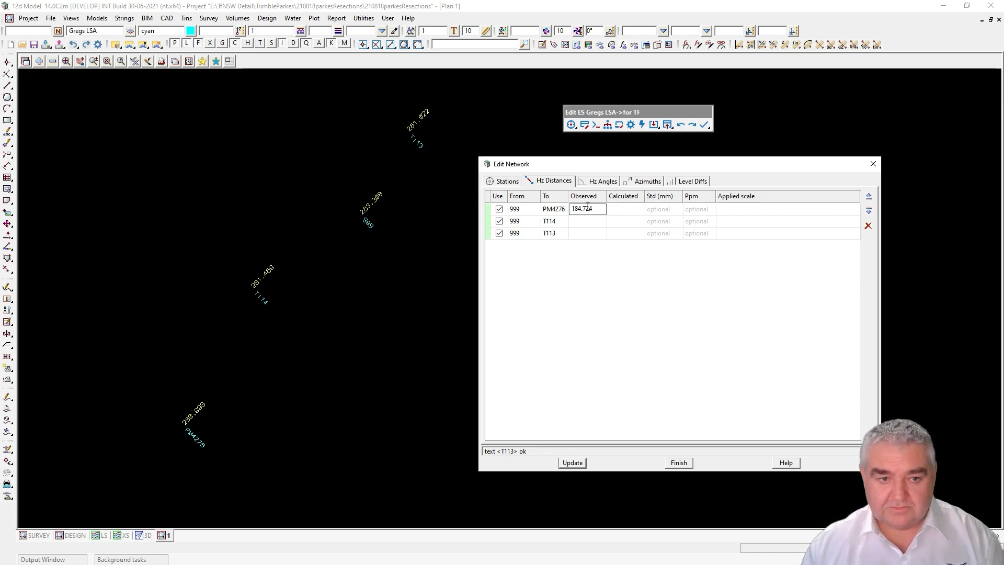
pyautogui.click(580, 220)
pyautogui.click(580, 220)
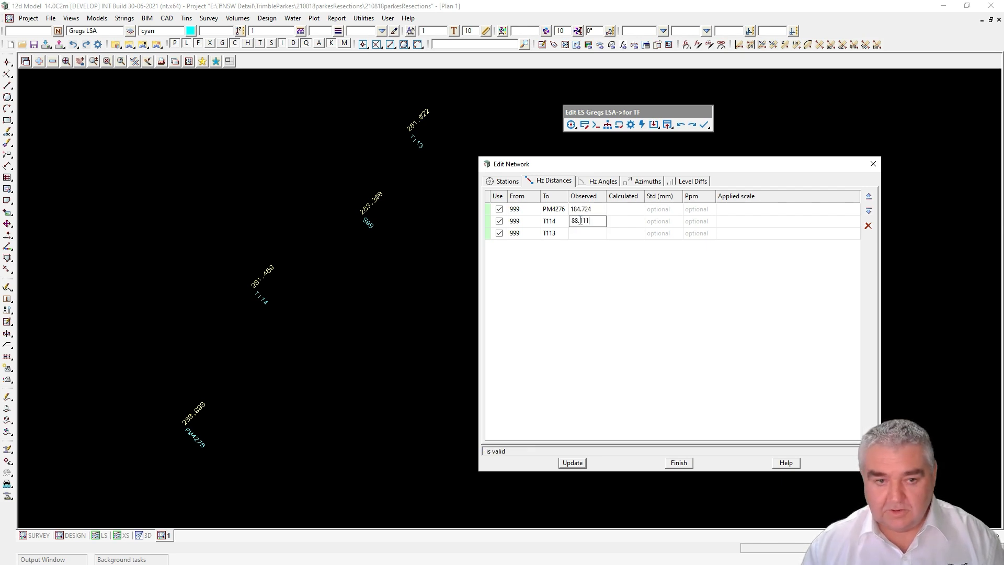
pyautogui.click(588, 235)
pyautogui.click(587, 234)
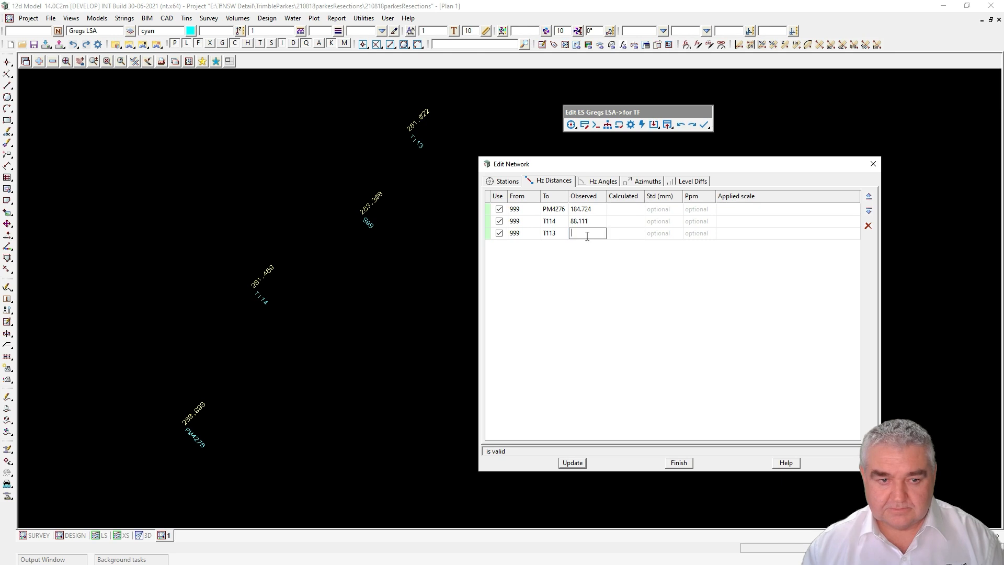
pyautogui.write('64')
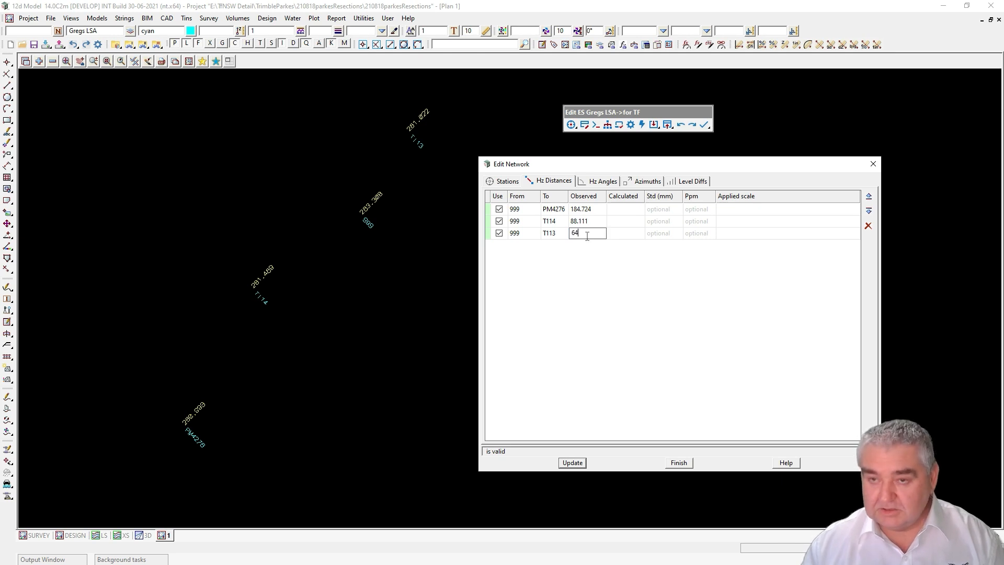
pyautogui.write('.015')
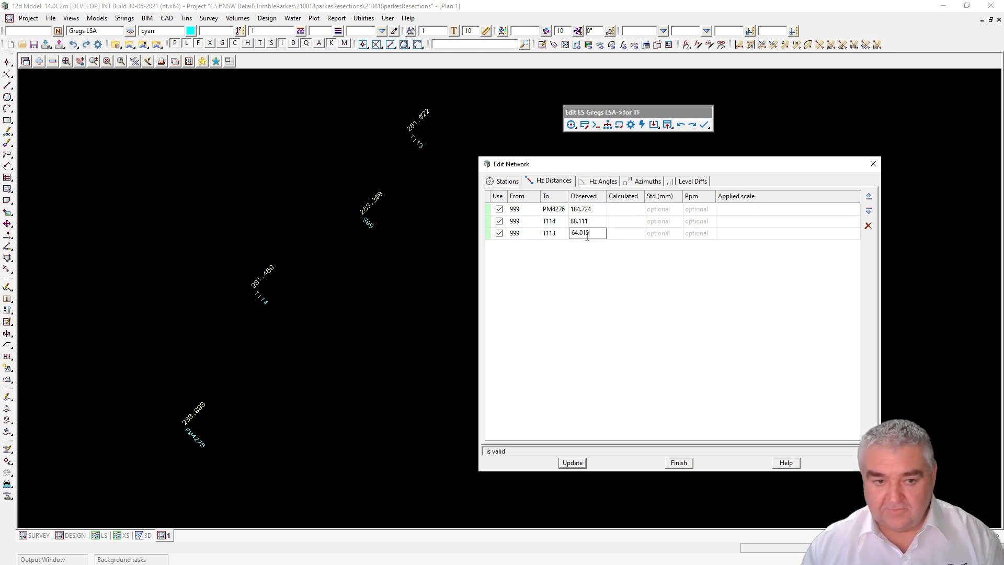
# Step: Apply the three distances from 999, then go to the Hz Angles observations
pyautogui.click(574, 464)
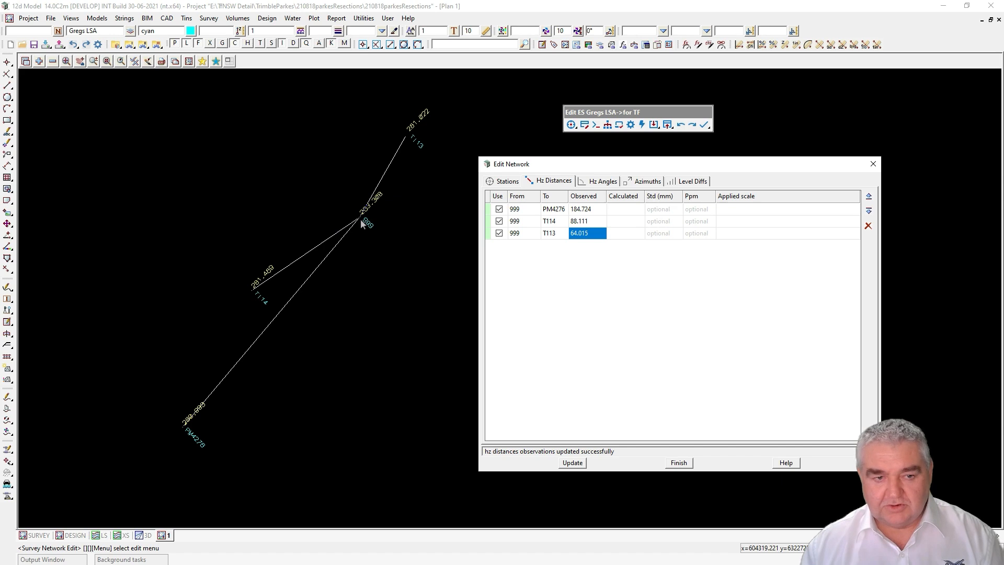
pyautogui.click(602, 183)
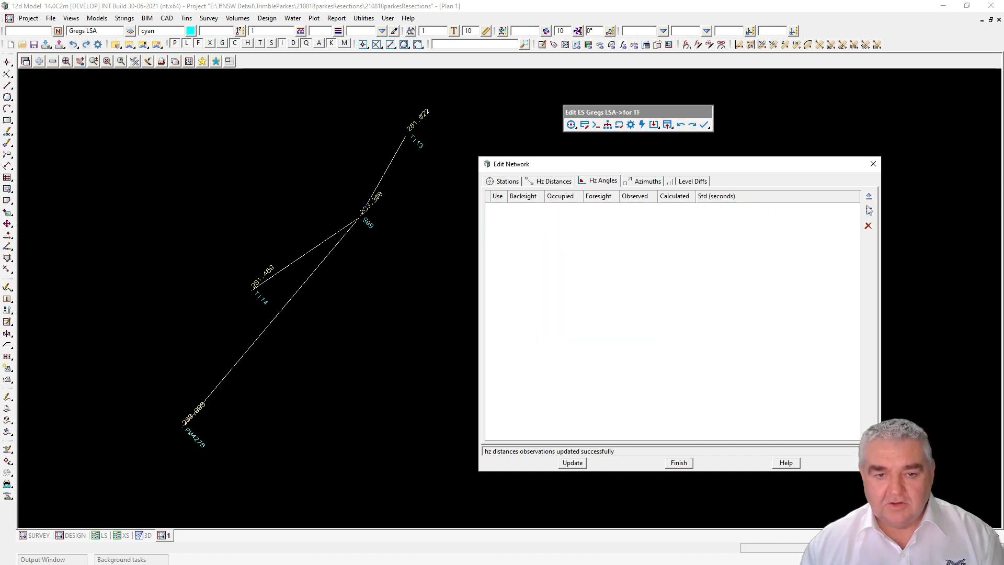
# Step: Add two angle rows and record PM4276–999–T114 as 15°44'33" (15.4433)
pyautogui.click(869, 210)
pyautogui.click(869, 210)
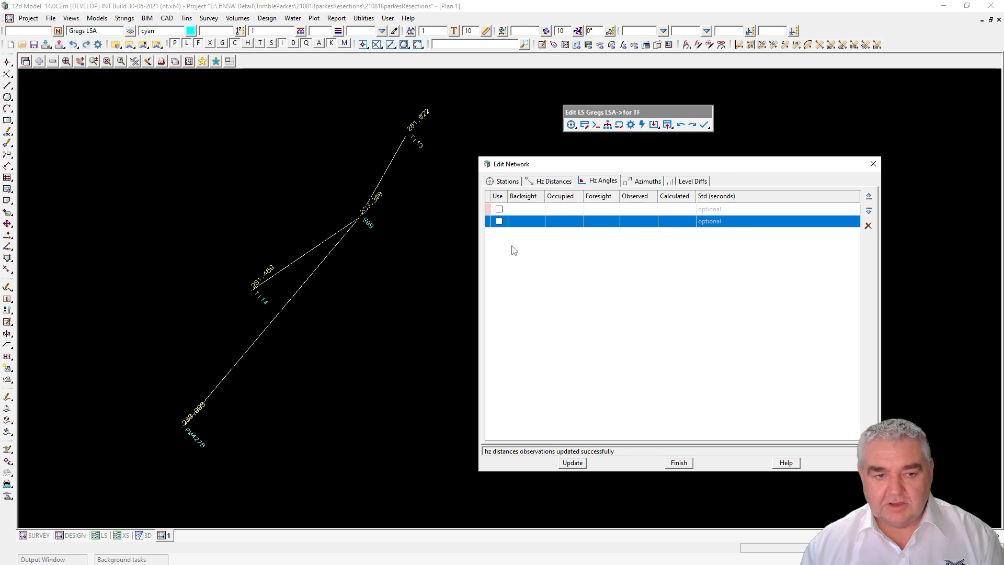
pyautogui.click(499, 209)
pyautogui.click(499, 221)
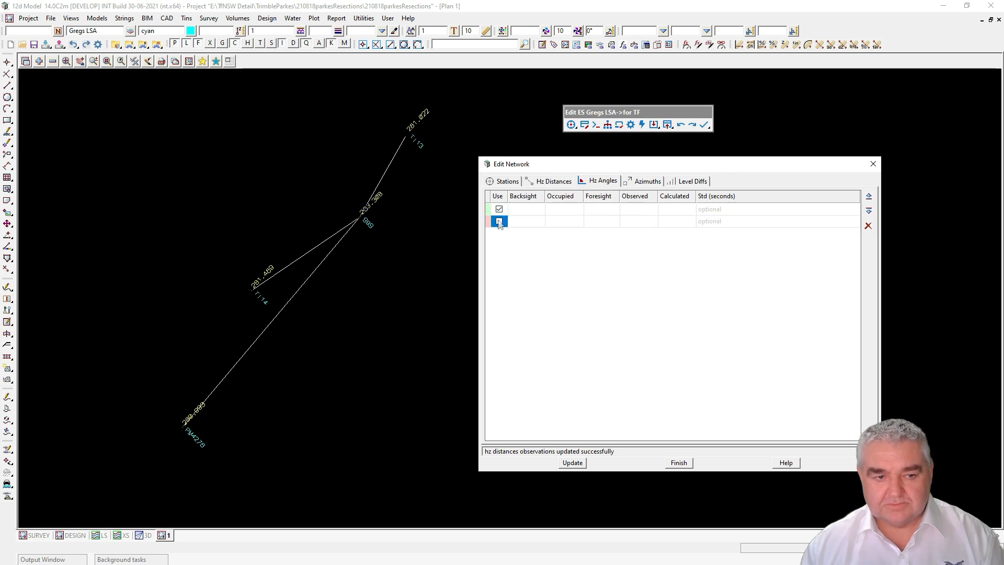
pyautogui.doubleClick(521, 208)
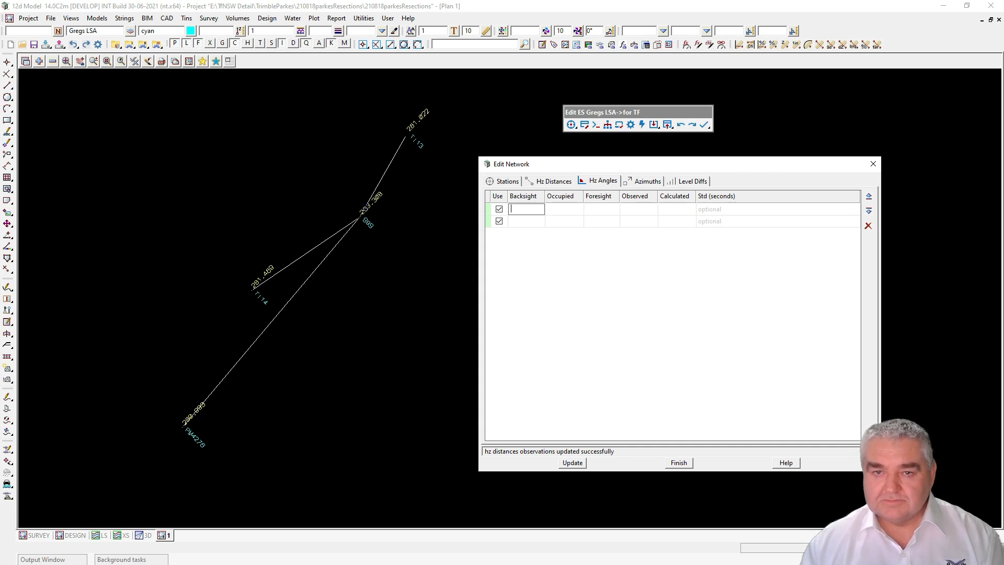
pyautogui.write('PM')
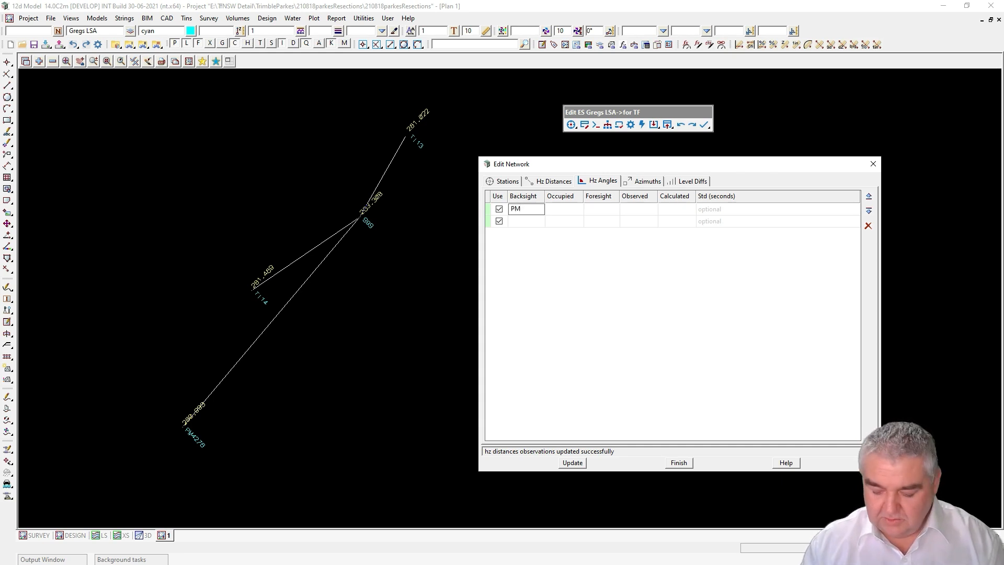
pyautogui.write('4276')
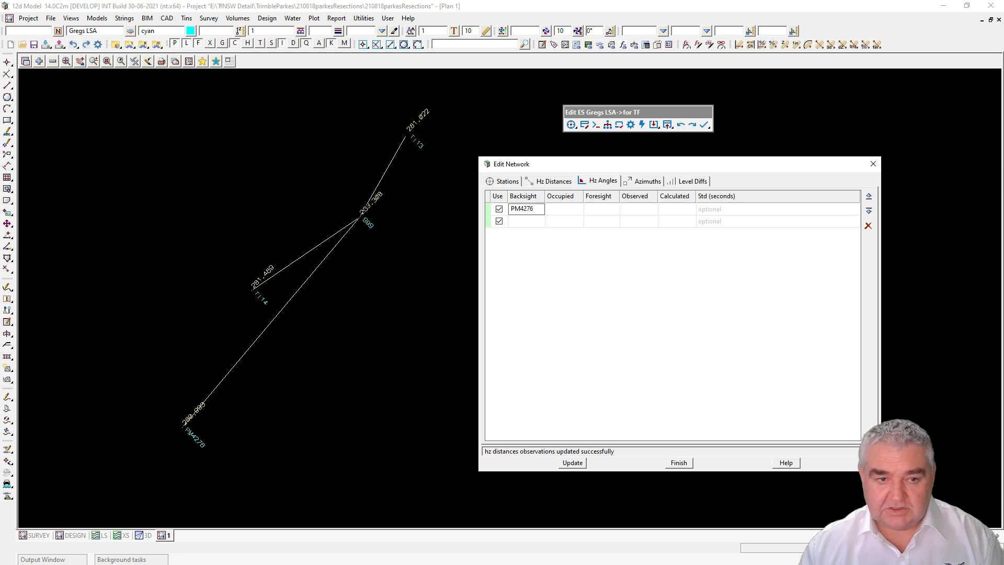
pyautogui.click(565, 210)
pyautogui.write('999')
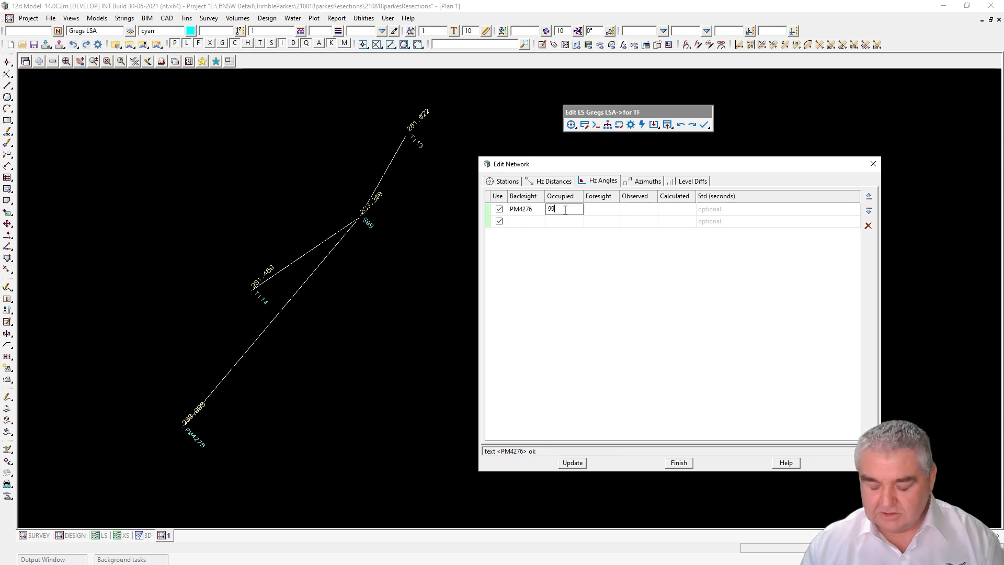
pyautogui.click(600, 210)
pyautogui.click(600, 210)
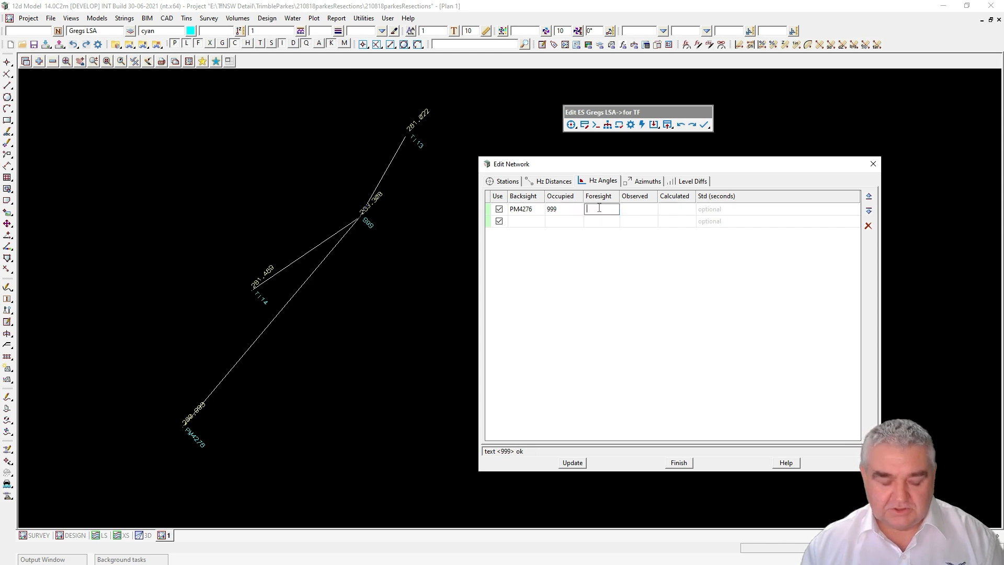
pyautogui.write('T114')
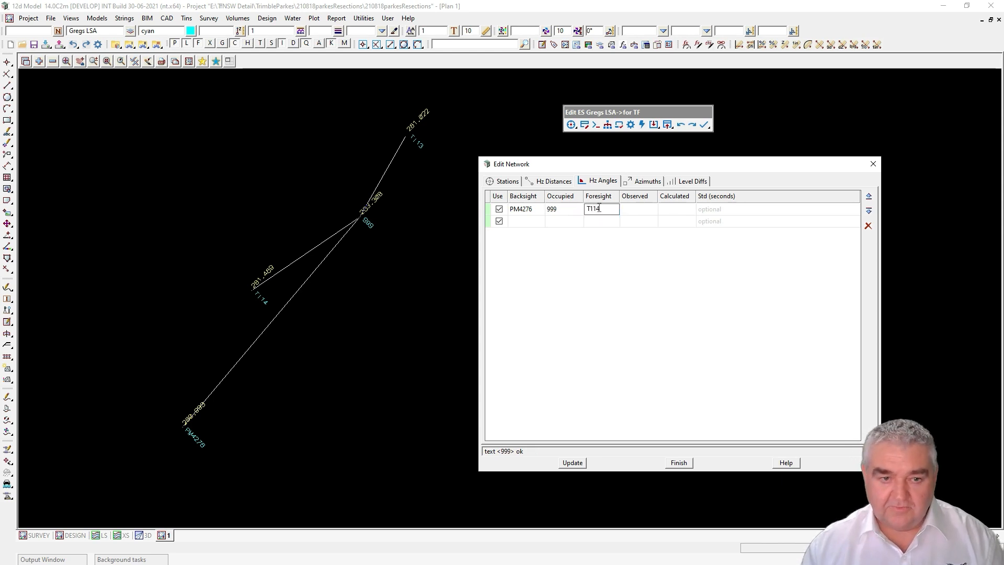
pyautogui.click(631, 209)
pyautogui.click(635, 208)
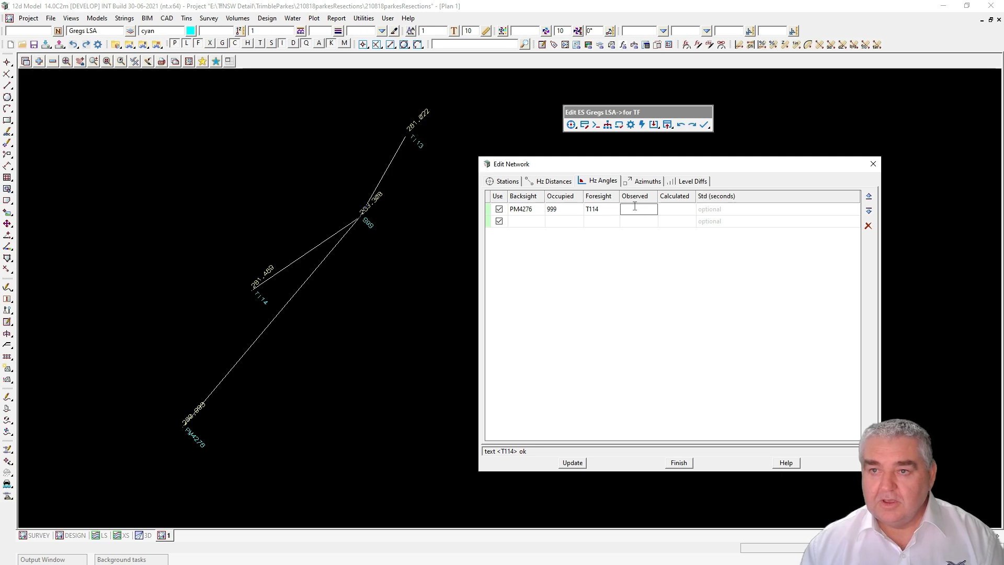
pyautogui.write('15')
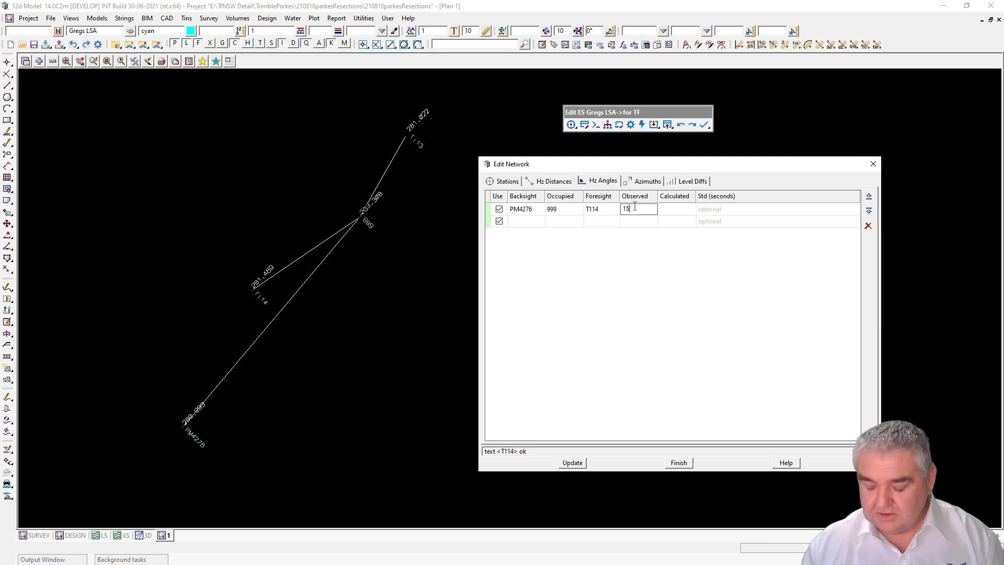
pyautogui.write('.44')
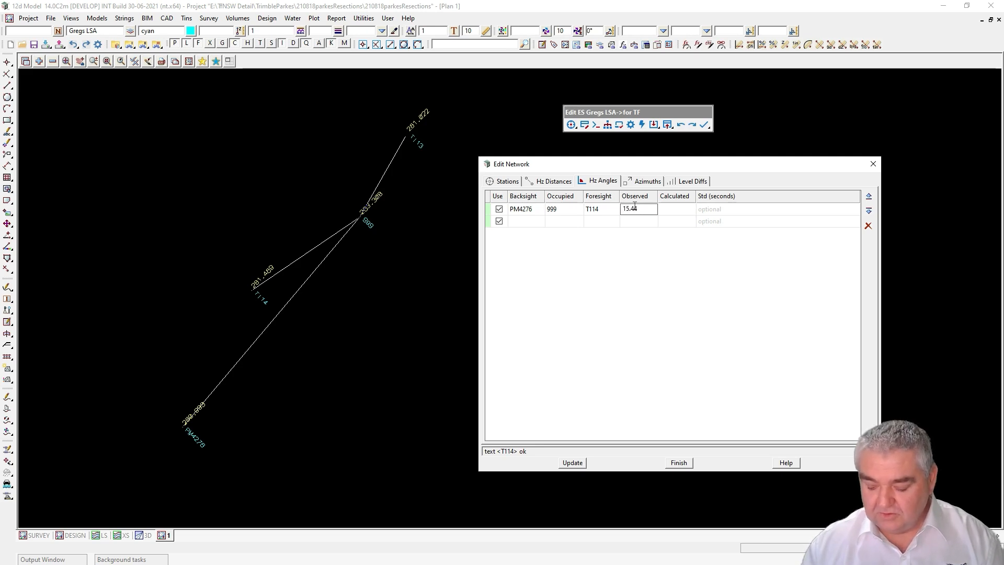
pyautogui.write('33')
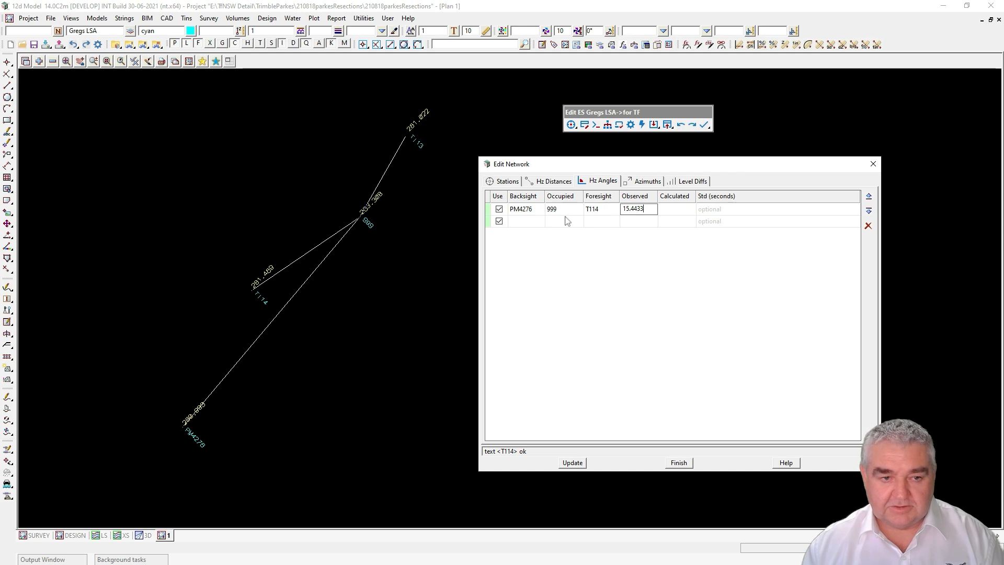
# Step: Record the second angle, T114–999–T113, as 153°35'31" and update
pyautogui.click(524, 224)
pyautogui.click(524, 225)
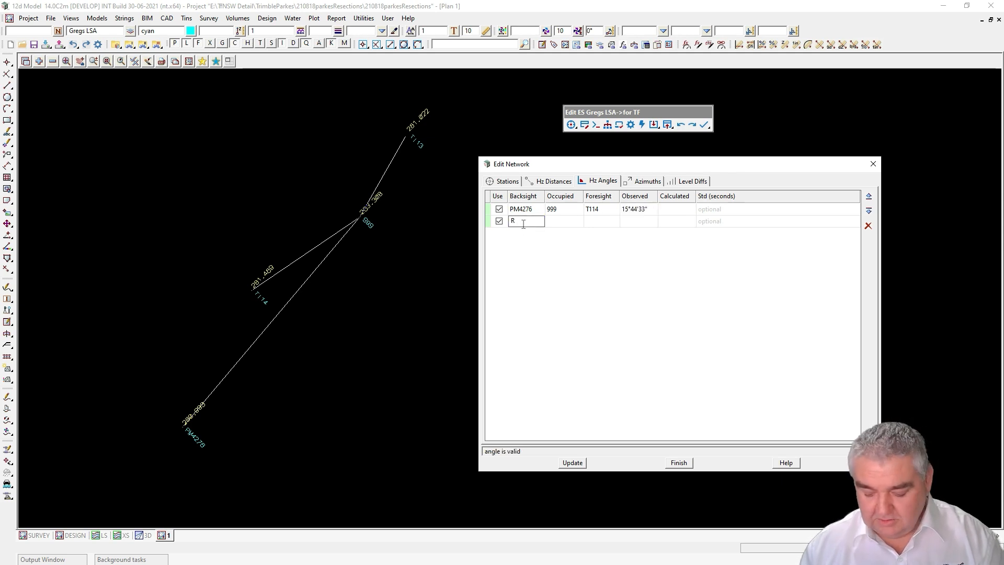
pyautogui.write('T114')
pyautogui.click(559, 222)
pyautogui.click(560, 221)
pyautogui.write('999')
pyautogui.click(600, 222)
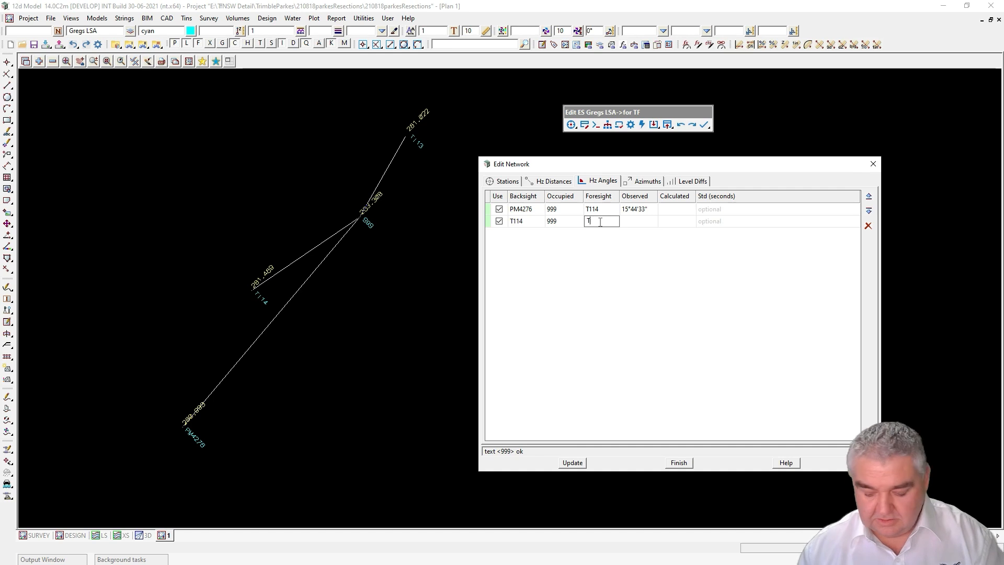
pyautogui.write('T113')
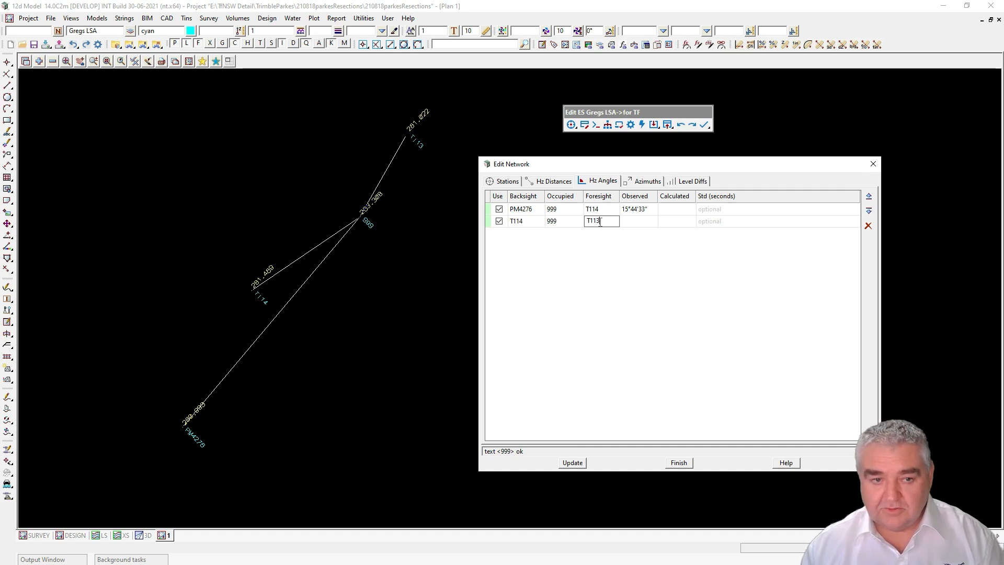
pyautogui.click(630, 221)
pyautogui.click(630, 221)
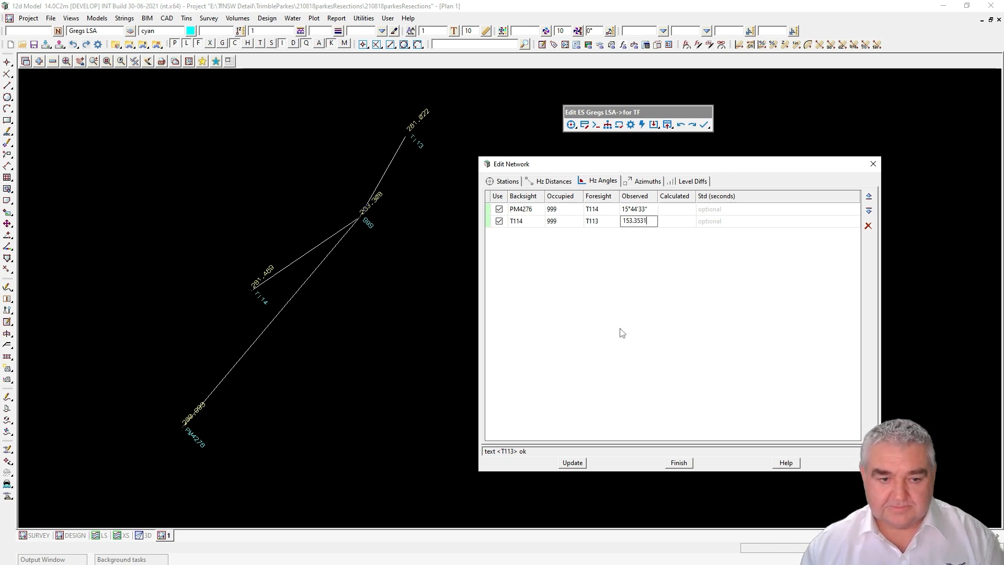
pyautogui.click(572, 463)
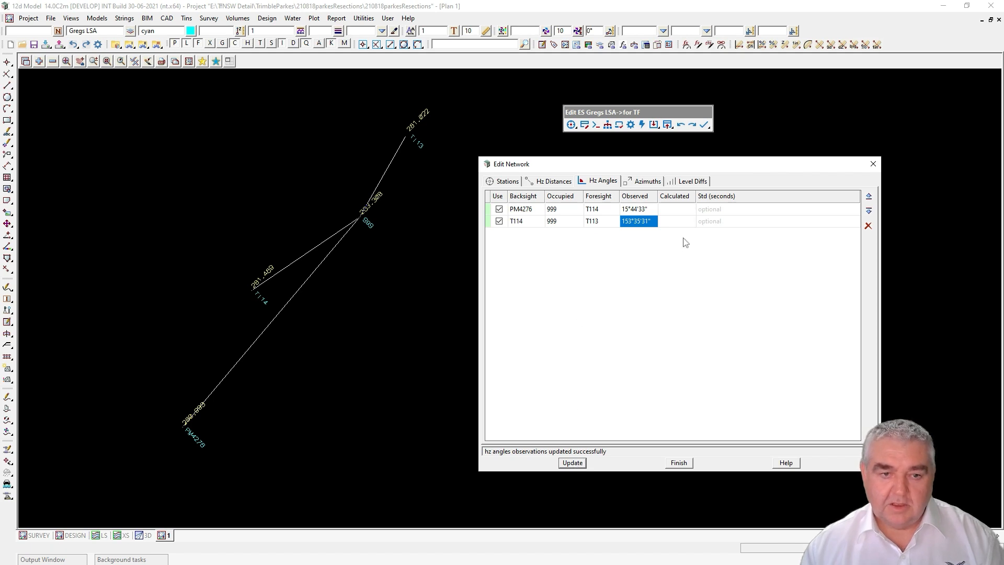
# Step: Add three level difference rows marked for use, each from station 999
pyautogui.click(694, 182)
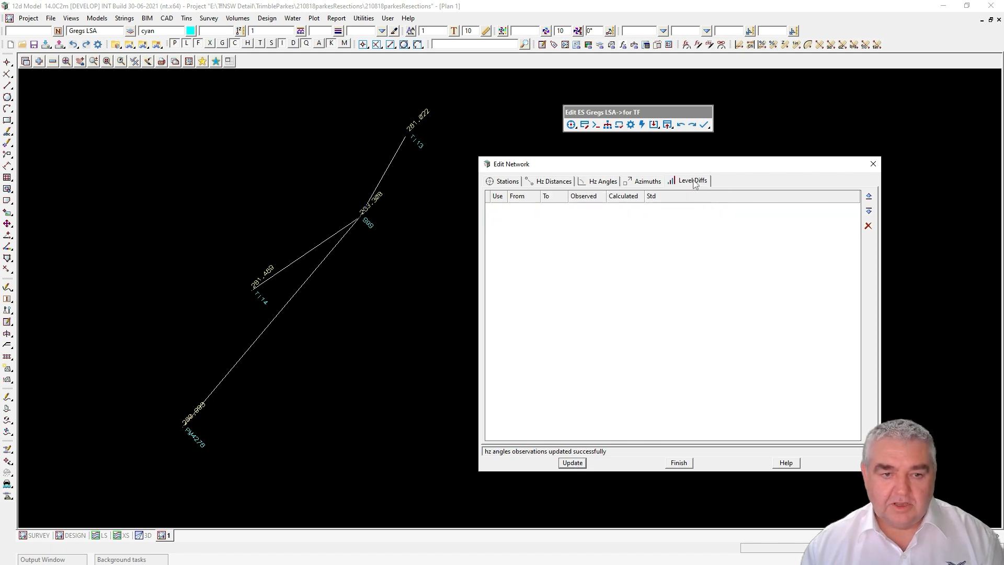
pyautogui.click(869, 211)
pyautogui.click(869, 211)
pyautogui.click(869, 211)
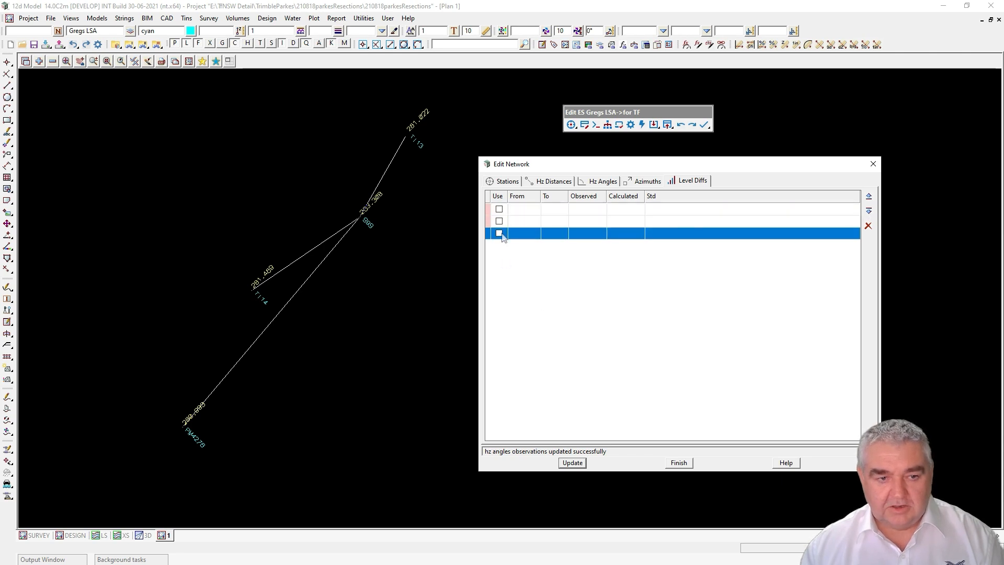
pyautogui.click(499, 209)
pyautogui.click(499, 221)
pyautogui.click(499, 233)
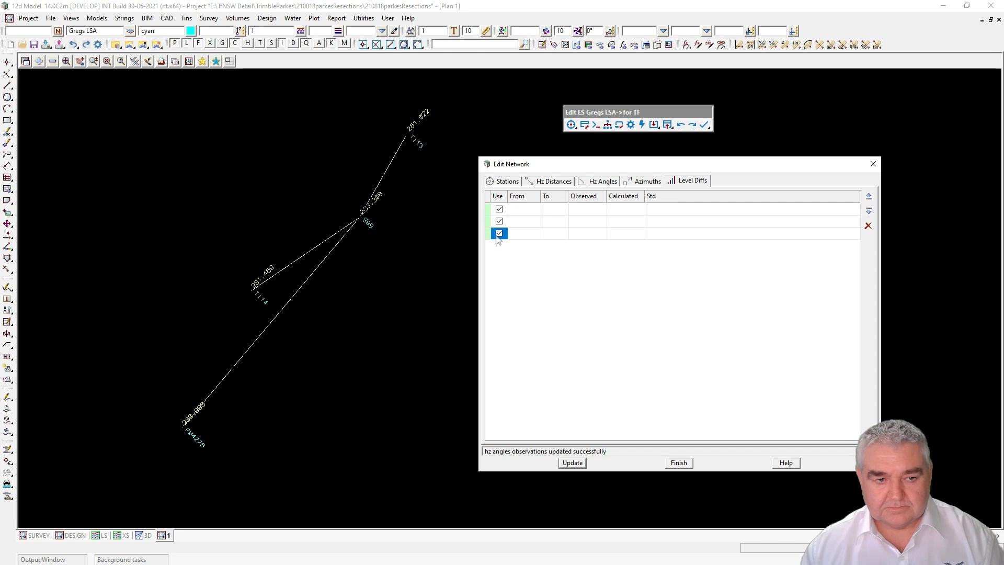
pyautogui.click(526, 209)
pyautogui.click(525, 209)
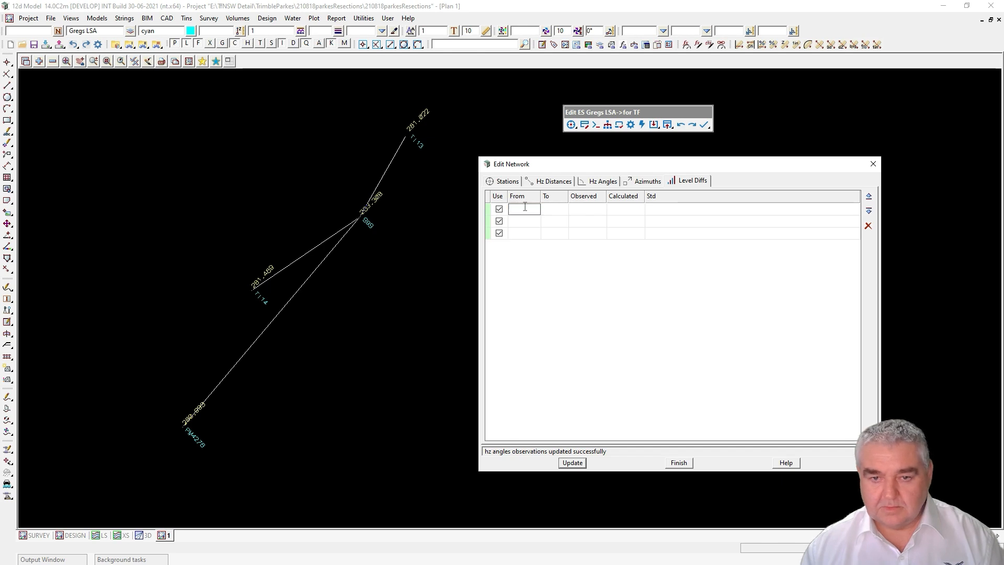
pyautogui.write('999')
pyautogui.click(528, 221)
pyautogui.write('999')
pyautogui.click(524, 234)
pyautogui.click(524, 234)
pyautogui.write('999')
# Step: Enter level differences of -2.303 to PM4276 and -1.819 to T114
pyautogui.click(550, 209)
pyautogui.click(550, 209)
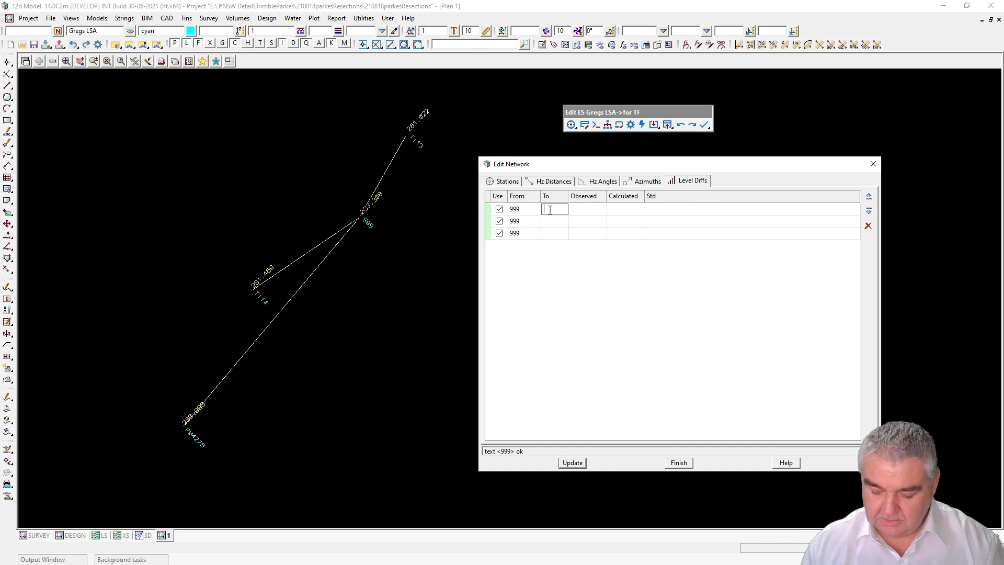
pyautogui.write('PM4')
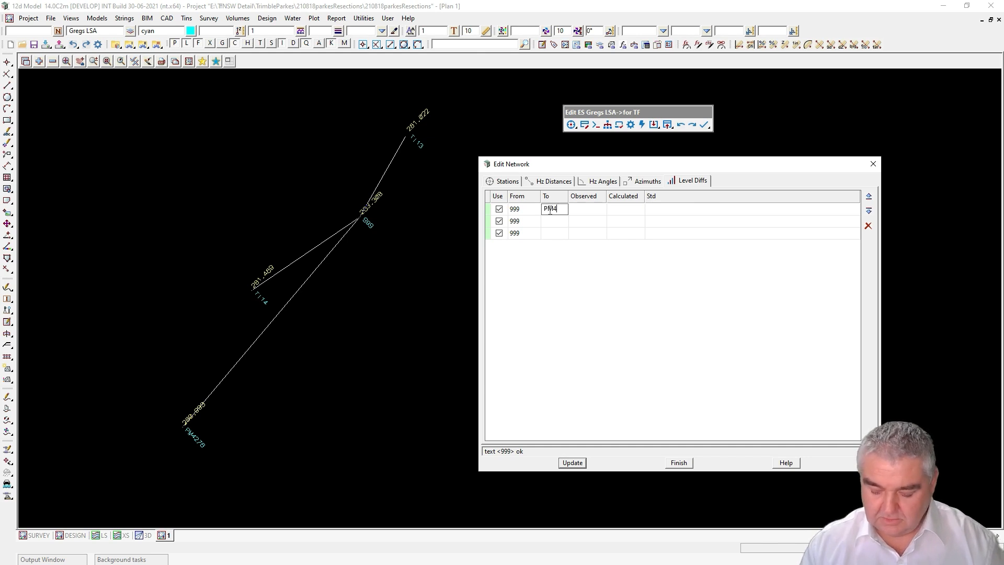
pyautogui.write('276')
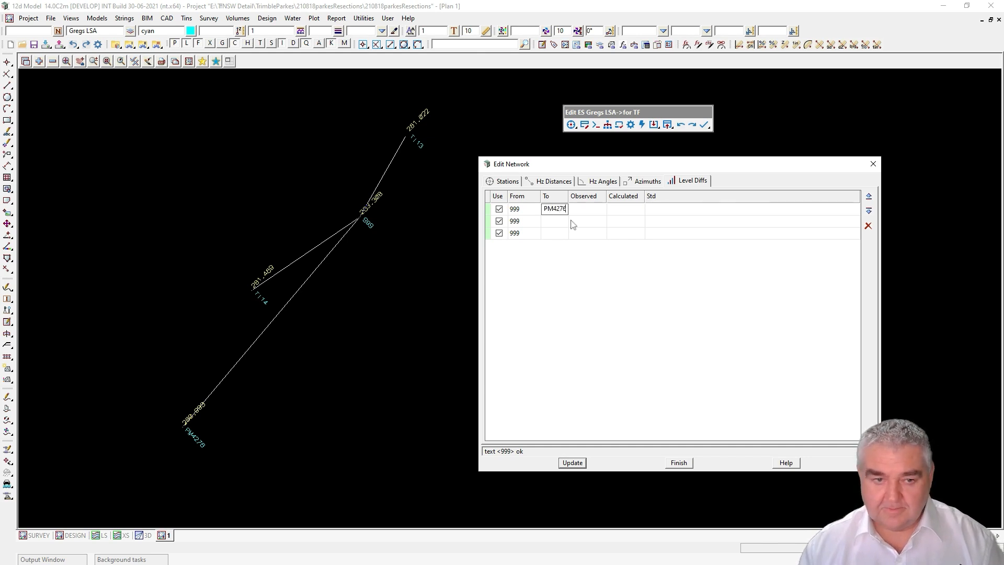
pyautogui.click(594, 212)
pyautogui.click(595, 208)
pyautogui.write('-2.303')
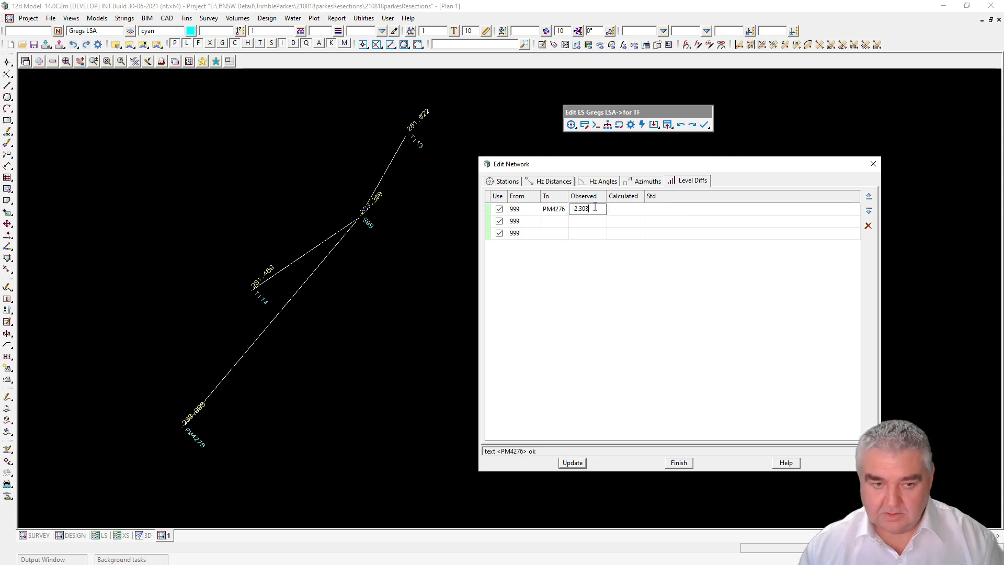
pyautogui.click(552, 223)
pyautogui.click(552, 224)
pyautogui.write('T114')
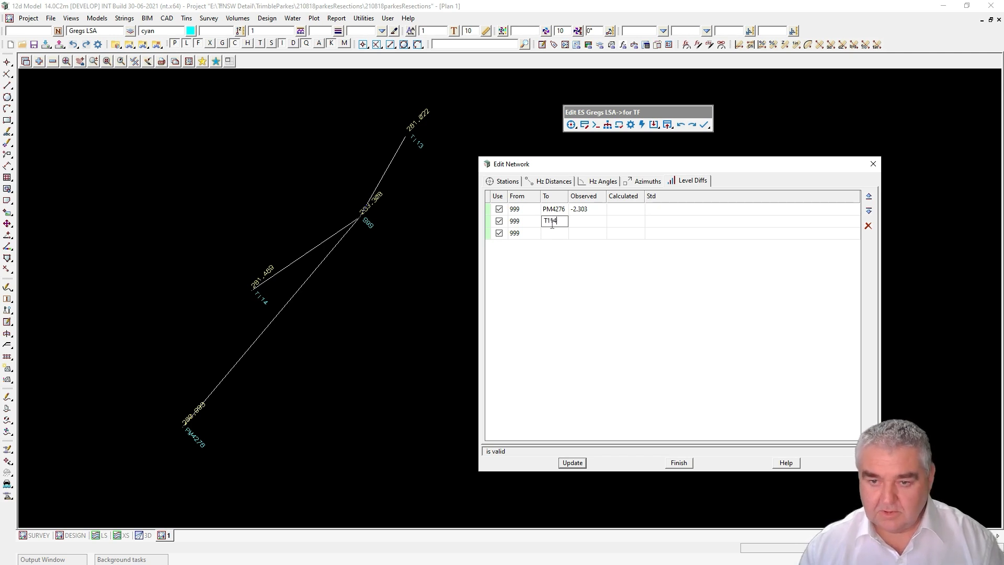
pyautogui.click(581, 220)
pyautogui.click(580, 219)
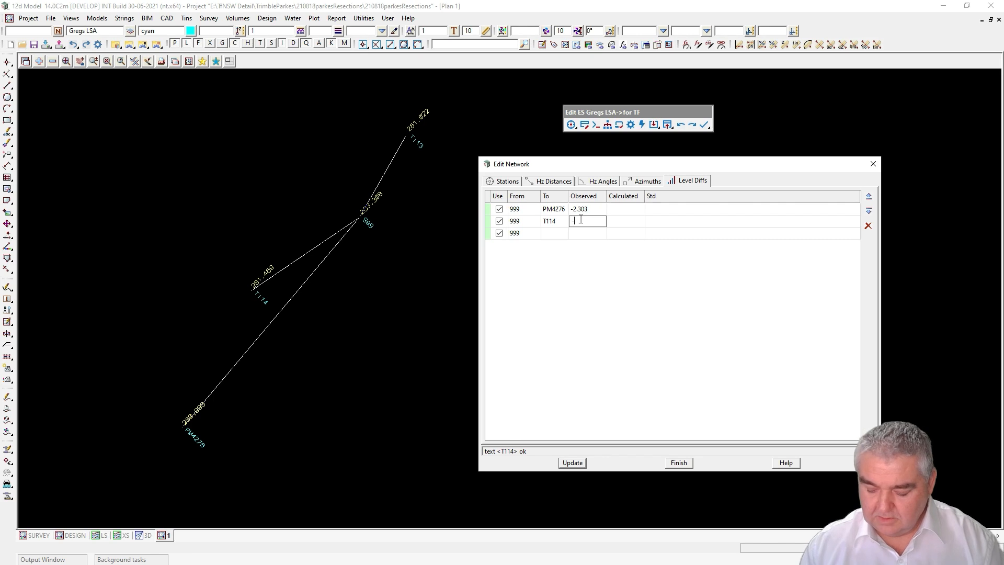
pyautogui.write('-1.819')
# Step: Enter -2.289 to T113 and apply the level differences
pyautogui.click(553, 233)
pyautogui.click(553, 233)
pyautogui.write('T113')
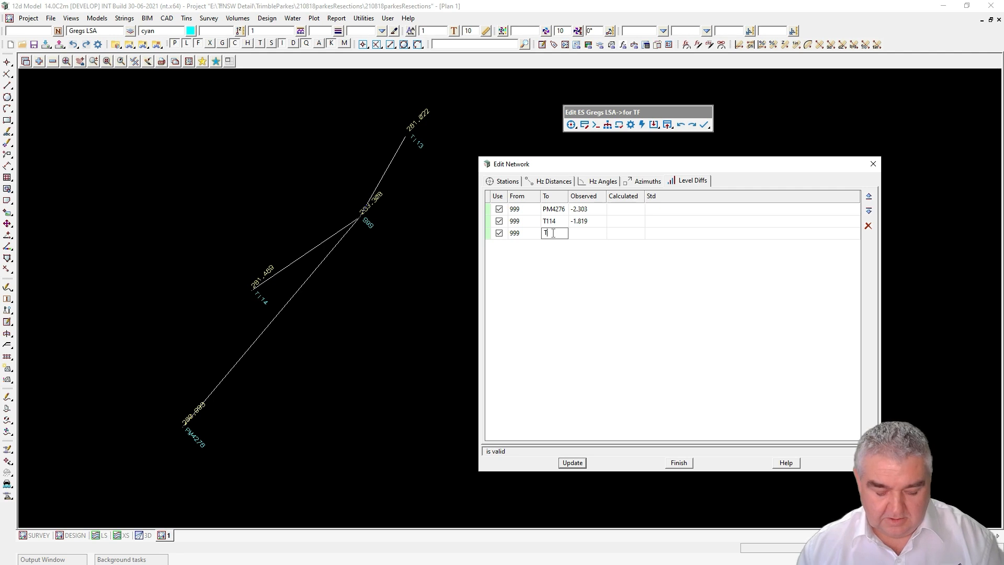
pyautogui.click(582, 237)
pyautogui.write('-2.289')
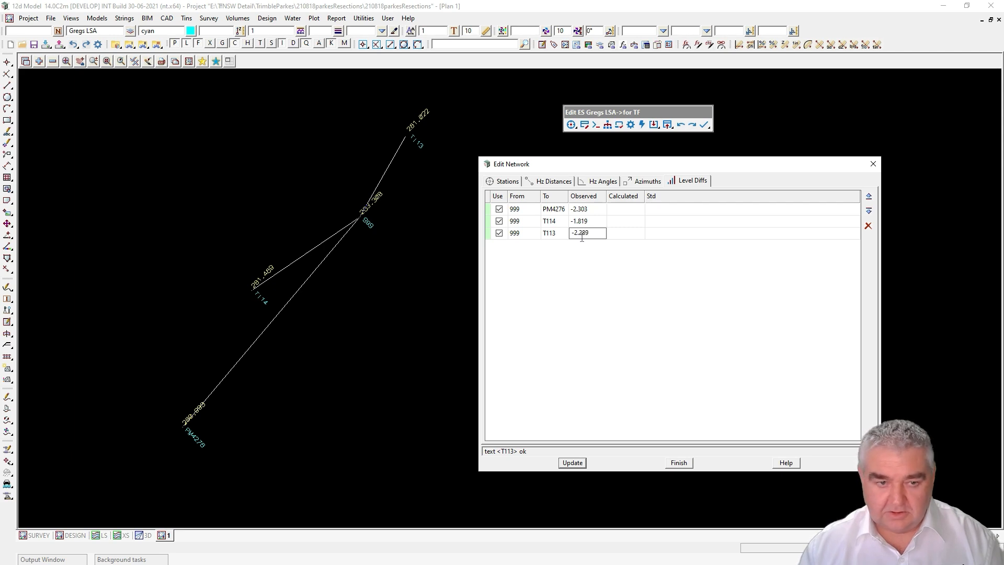
pyautogui.click(573, 463)
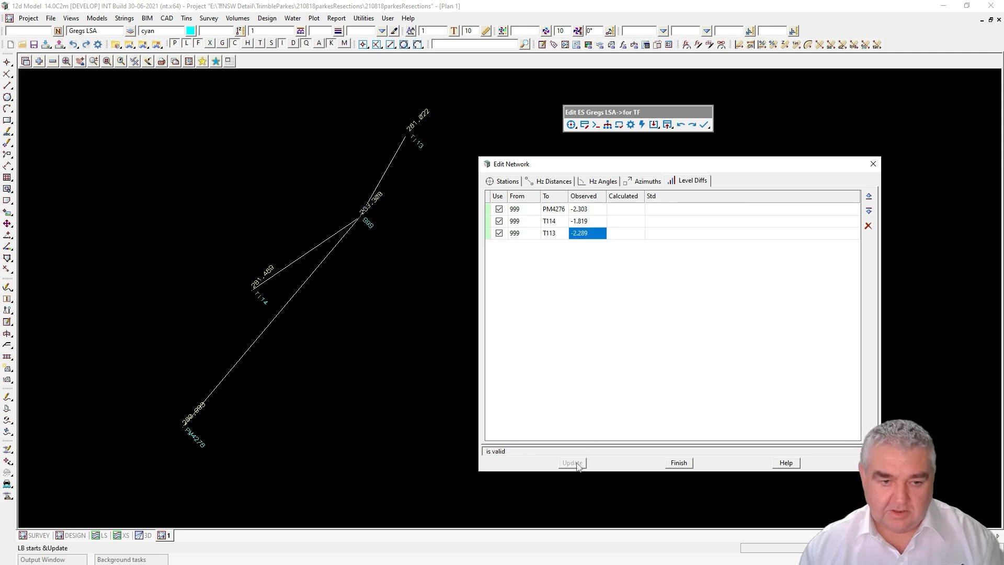
pyautogui.click(564, 181)
# Step: Review the Stations, Hz Distances, Hz Angles and Level Diffs tables, then close Edit Network
pyautogui.click(510, 183)
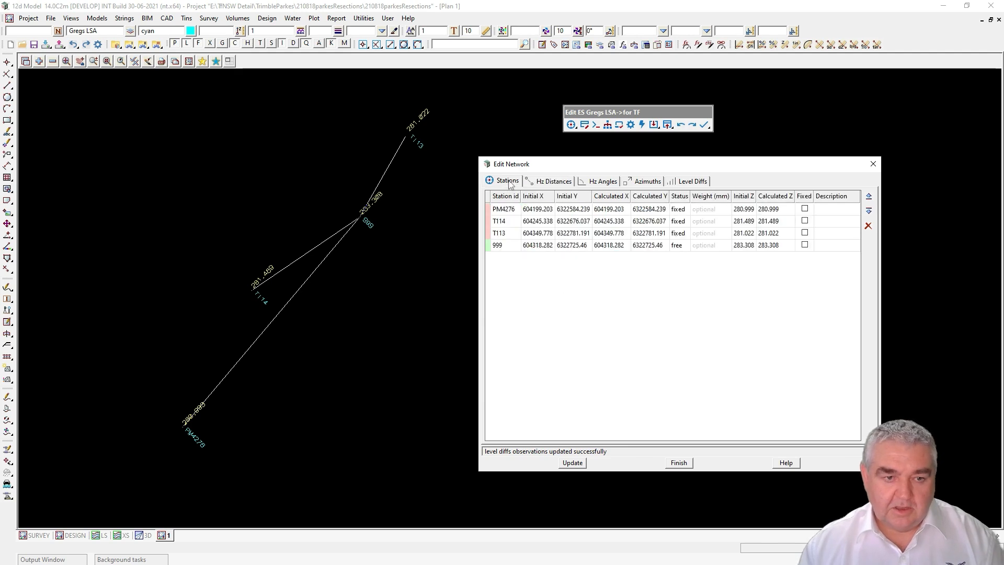
pyautogui.click(550, 182)
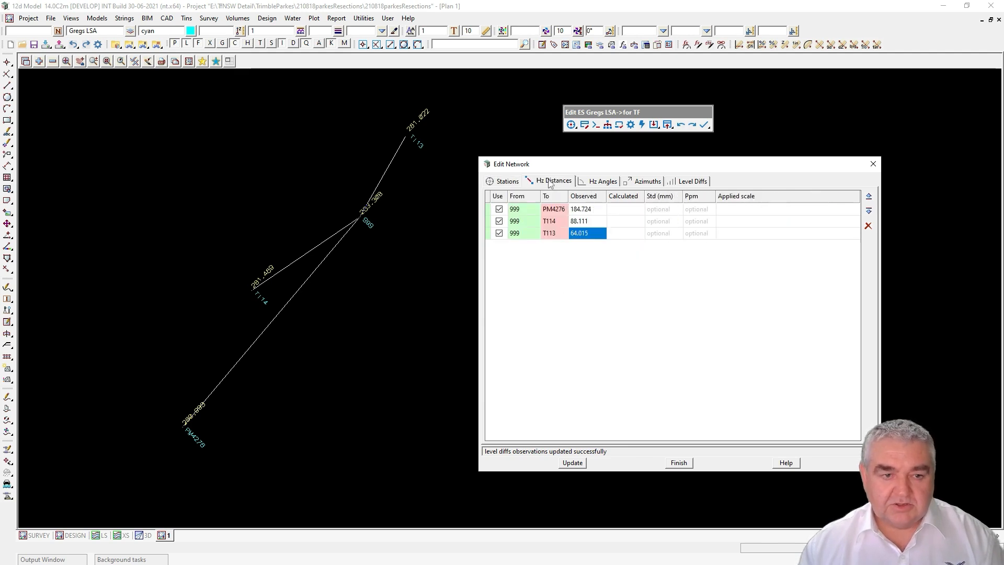
pyautogui.click(598, 183)
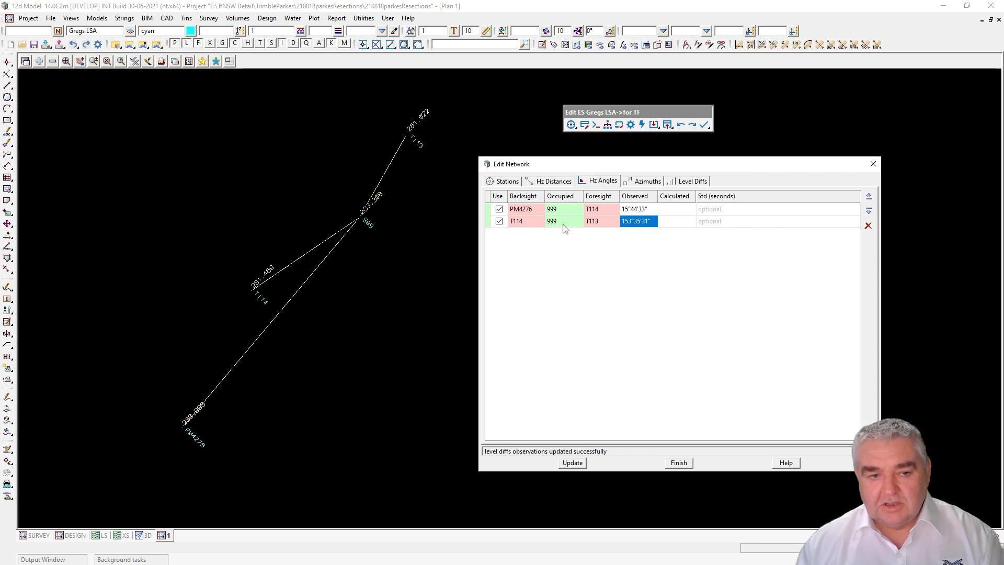
pyautogui.click(560, 182)
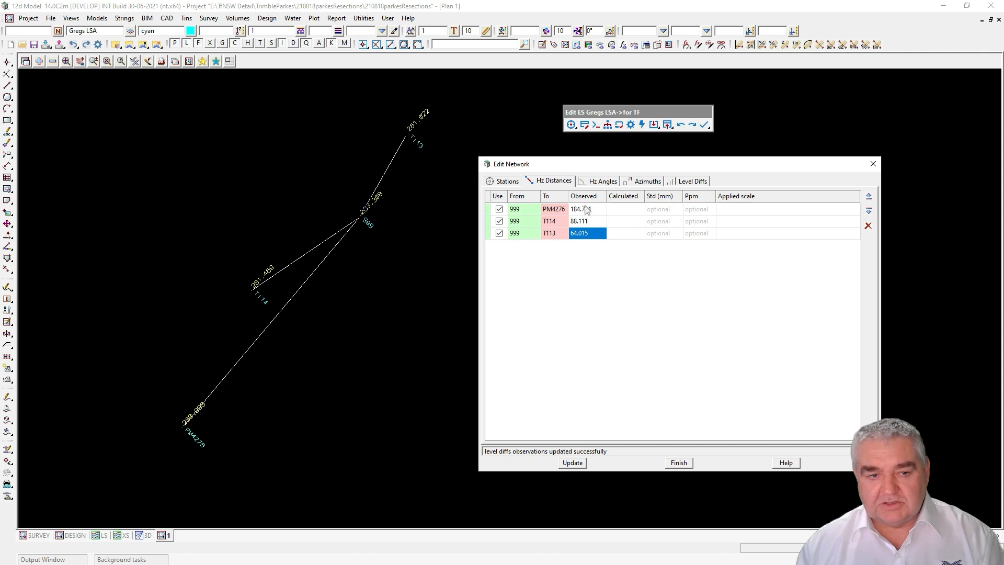
pyautogui.click(602, 181)
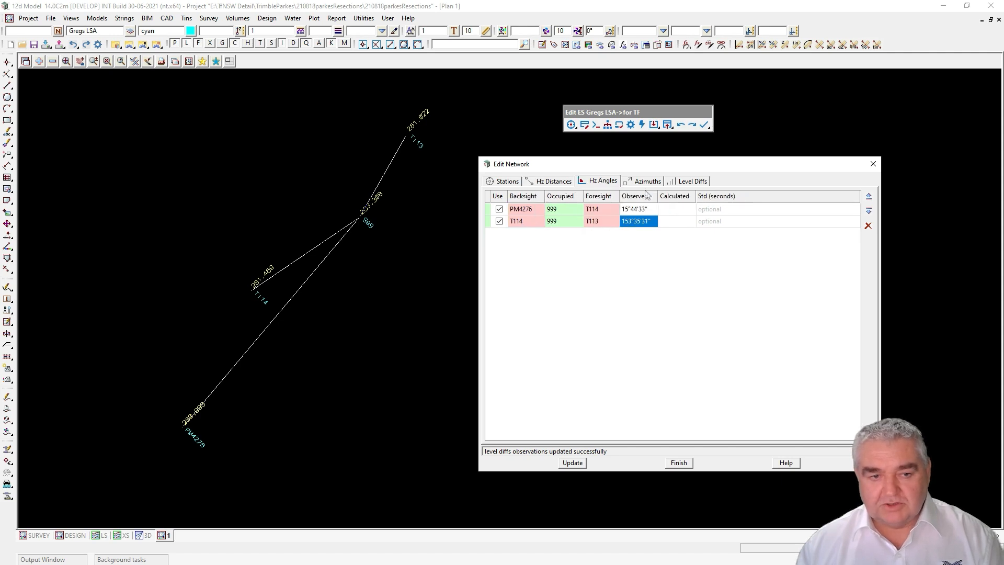
pyautogui.click(680, 183)
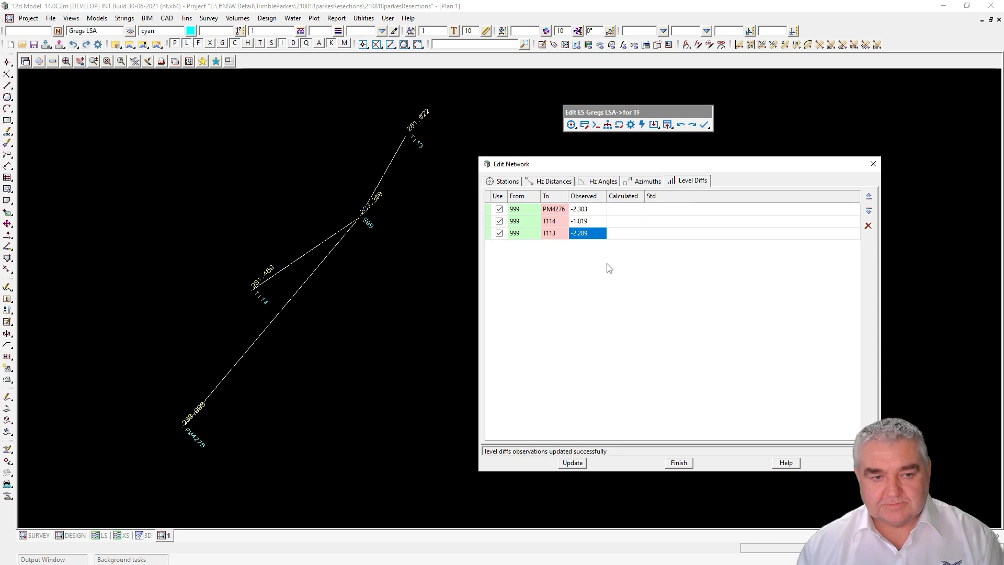
pyautogui.click(872, 165)
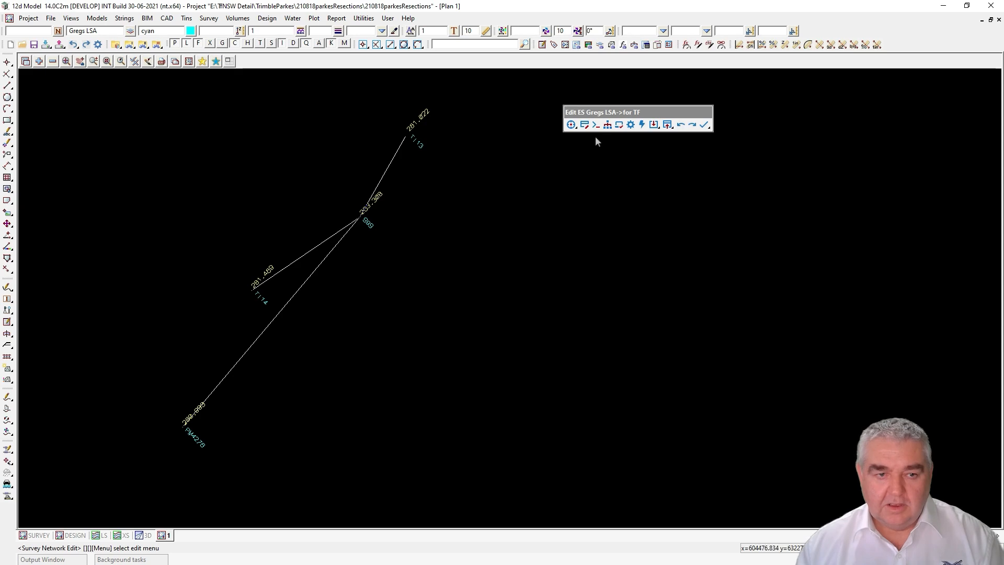
# Step: Glance at the network command console, then inspect the 999 T114 PM4276 horizontal angle in the network tree
pyautogui.click(596, 125)
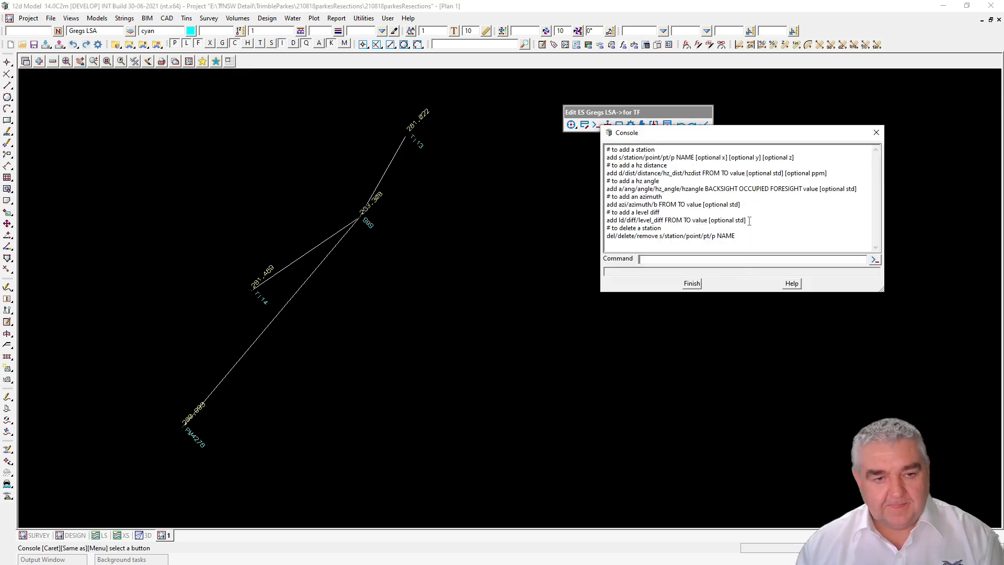
pyautogui.click(876, 133)
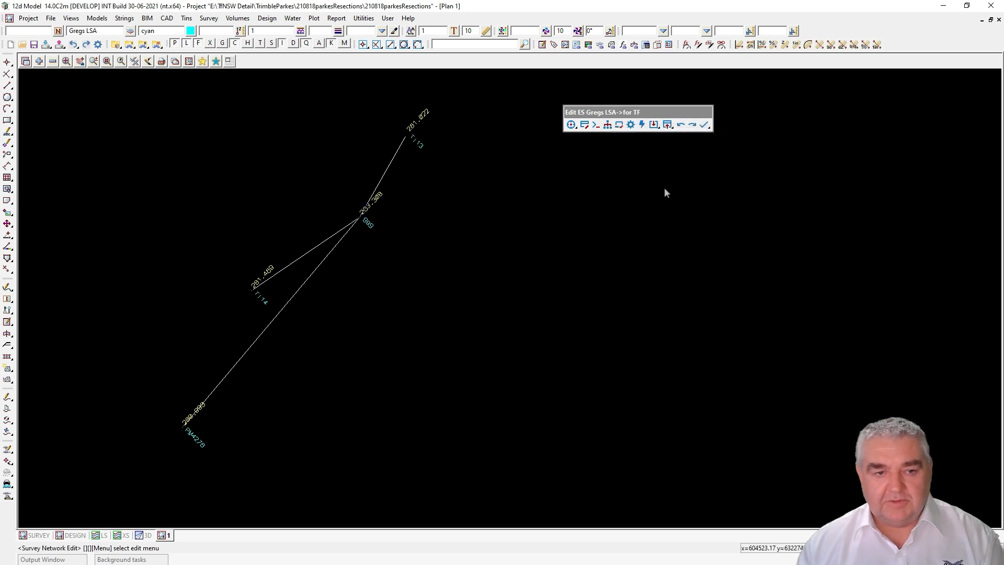
pyautogui.click(607, 125)
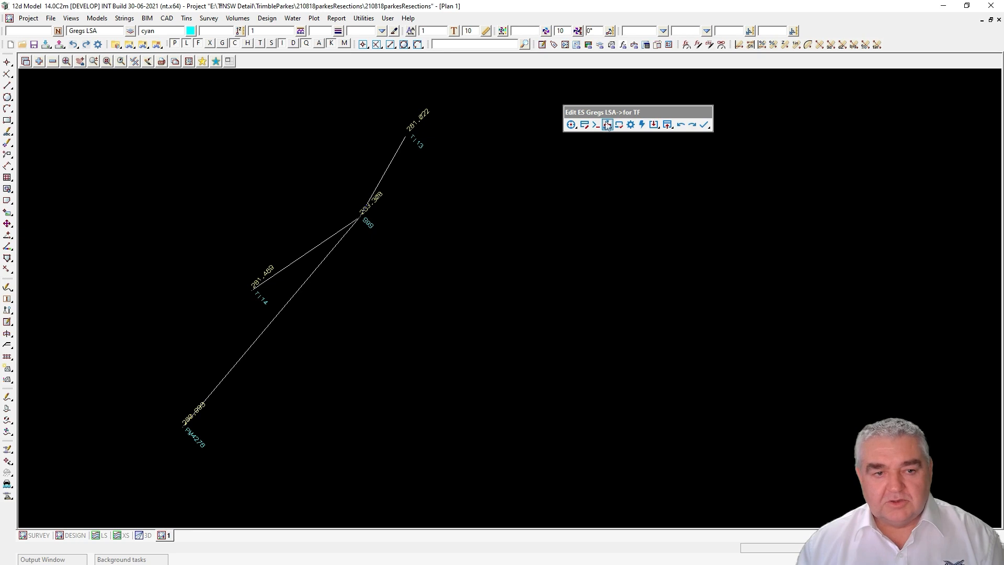
pyautogui.click(621, 156)
pyautogui.click(667, 166)
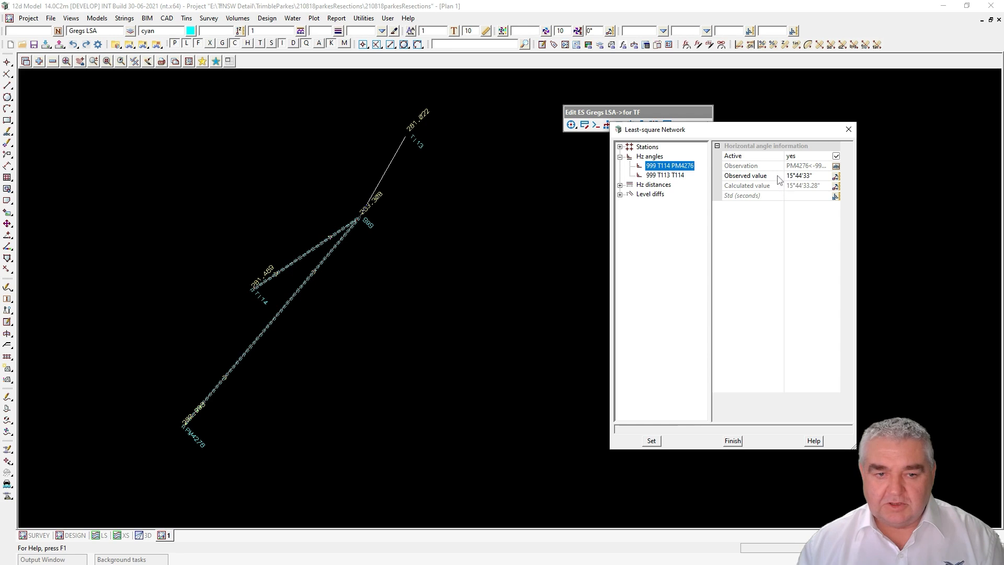
pyautogui.click(848, 130)
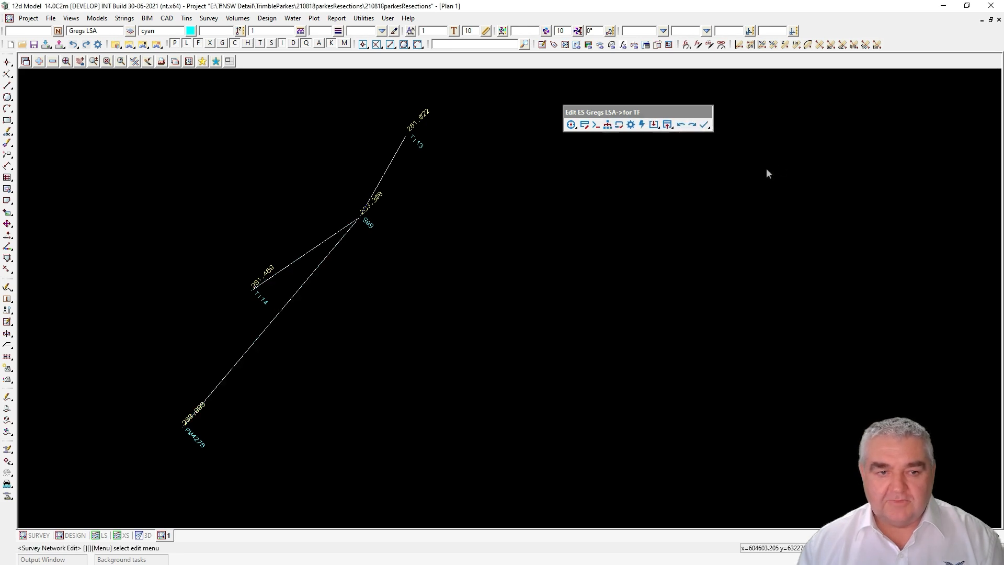
# Step: Check the network display settings and network properties, then bring up the Least-square Adjustment settings
pyautogui.click(619, 126)
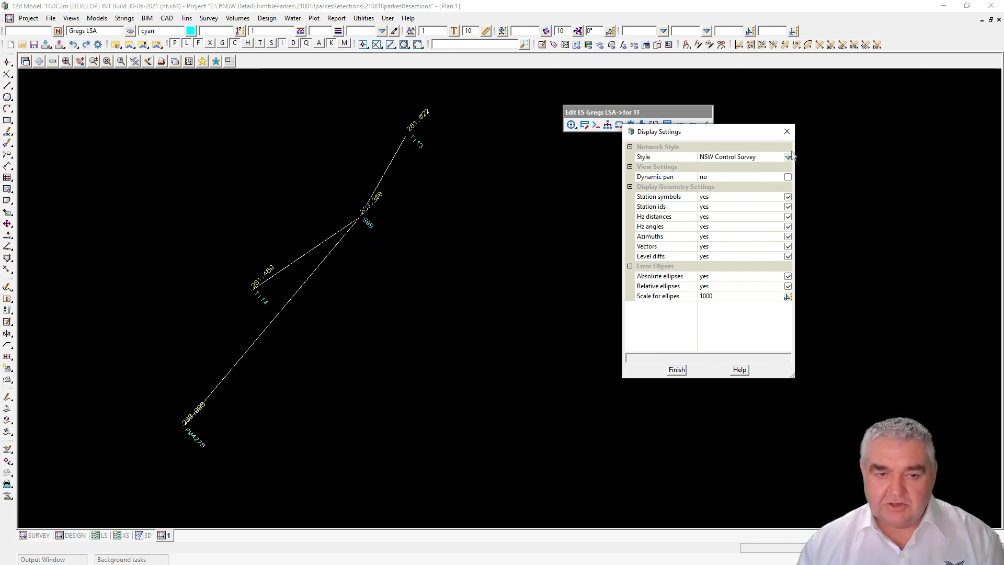
pyautogui.click(787, 131)
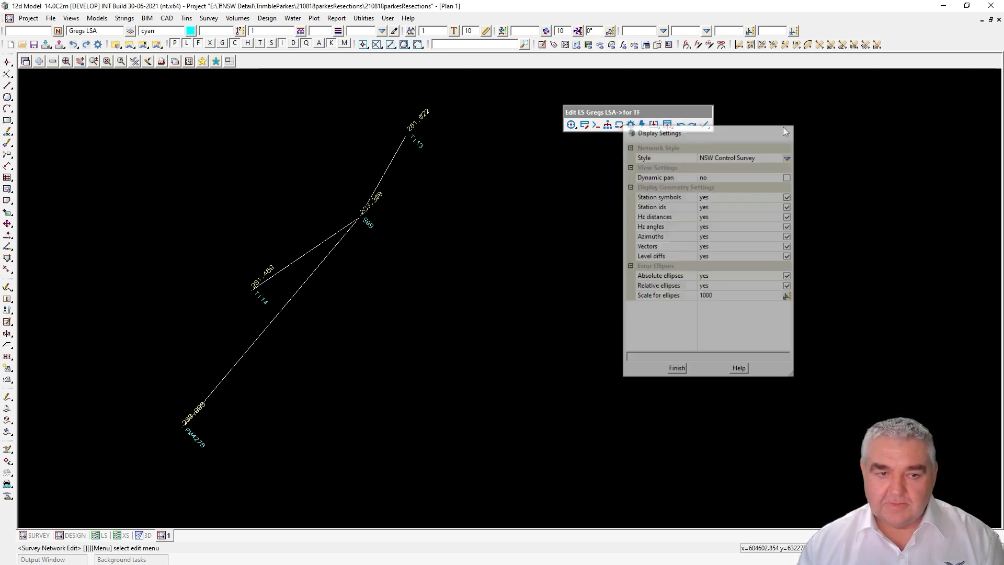
pyautogui.click(630, 125)
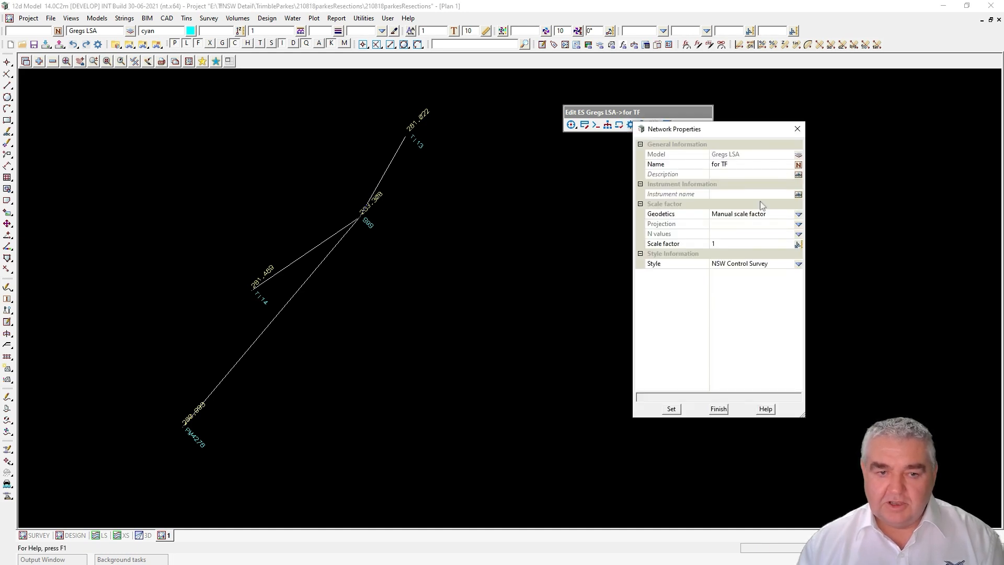
pyautogui.click(797, 129)
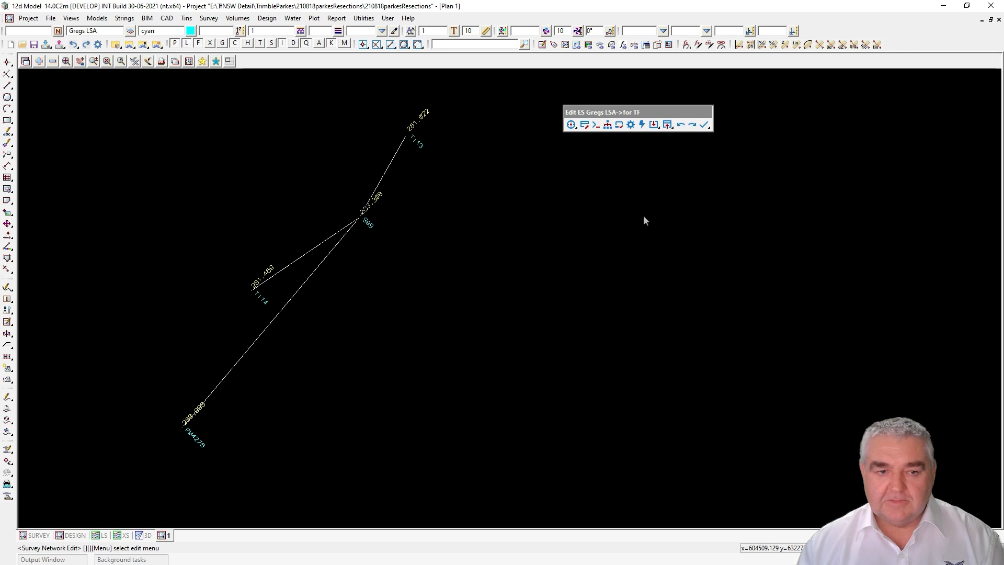
pyautogui.click(642, 125)
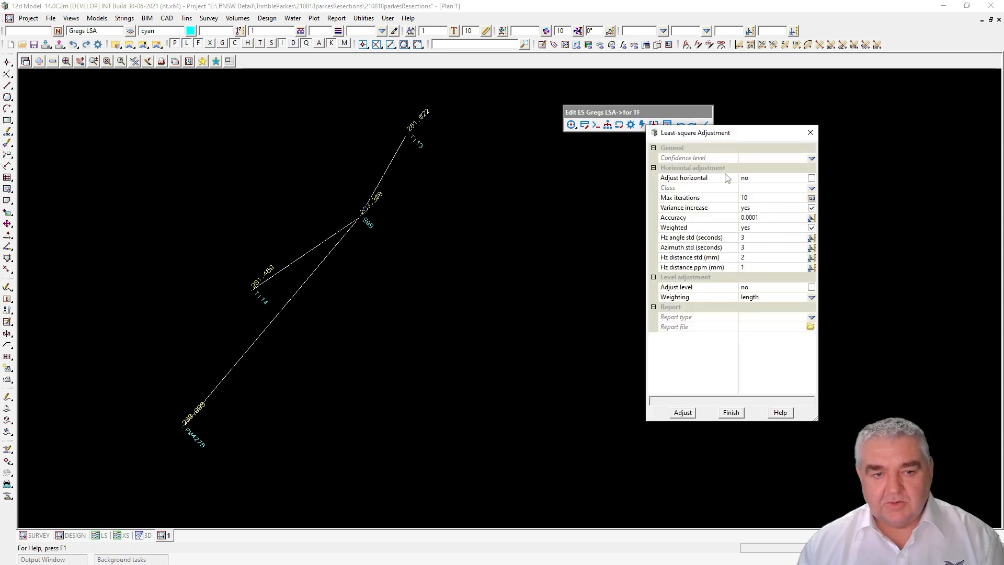
# Step: Adjust horizontally at 95% confidence to Class B and read the summary (reference variance 0.0506)
pyautogui.moveTo(743, 138); pyautogui.dragTo(712, 173)
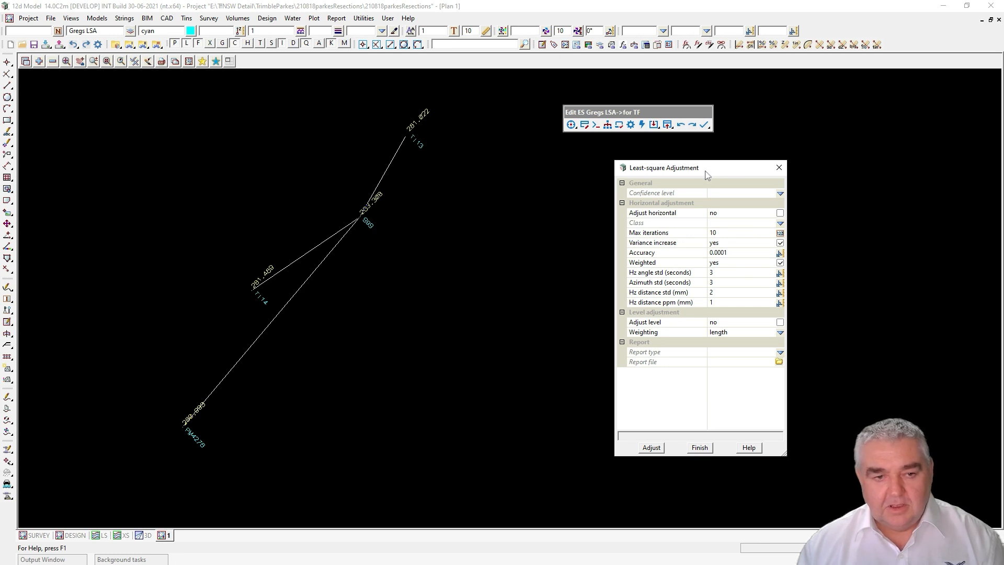
pyautogui.click(781, 194)
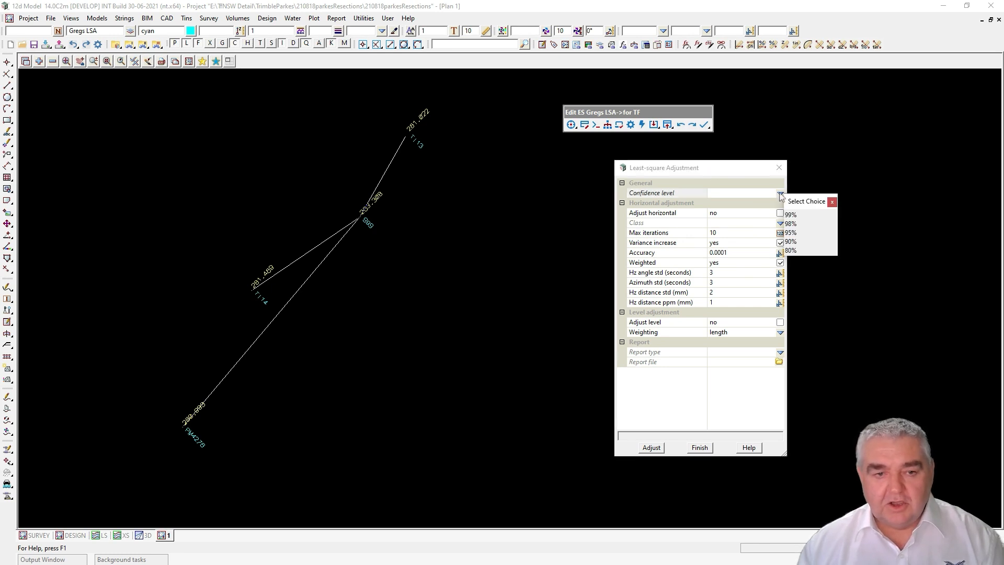
pyautogui.click(790, 233)
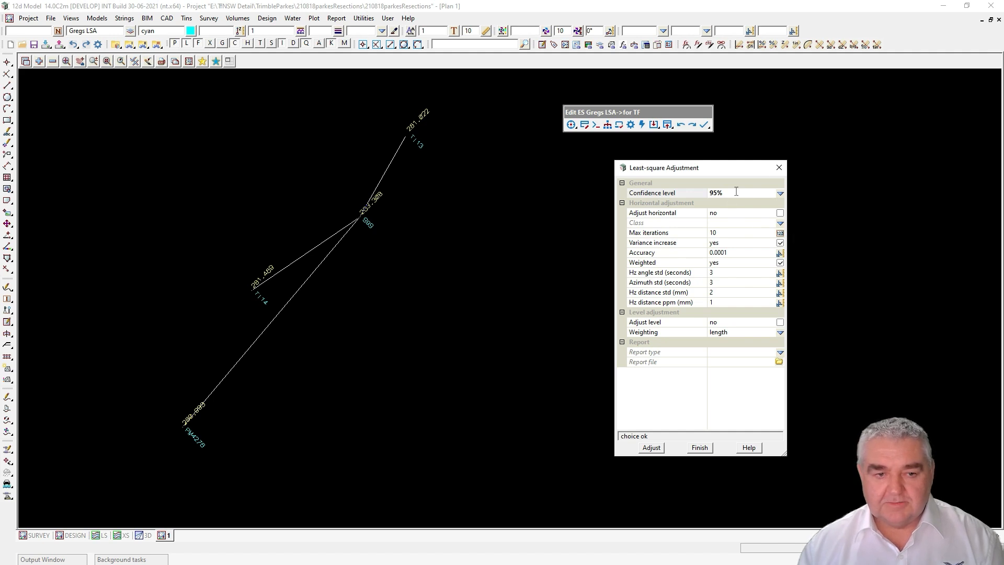
pyautogui.click(780, 214)
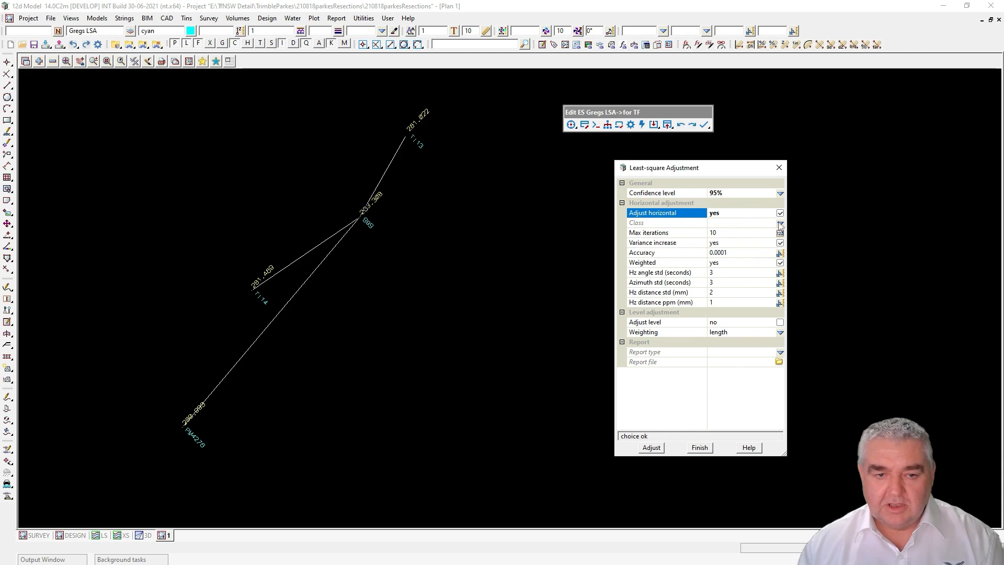
pyautogui.click(781, 224)
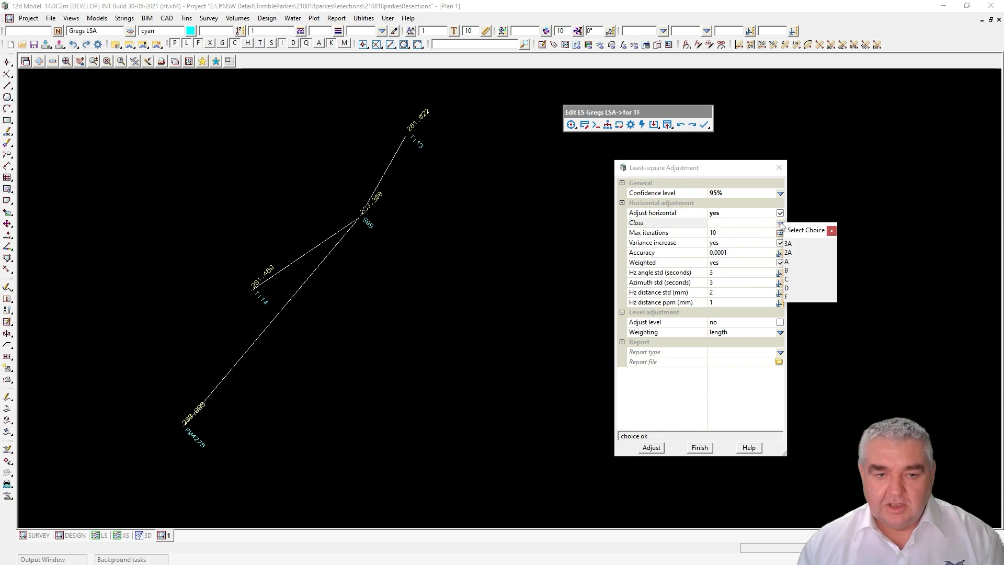
pyautogui.click(789, 270)
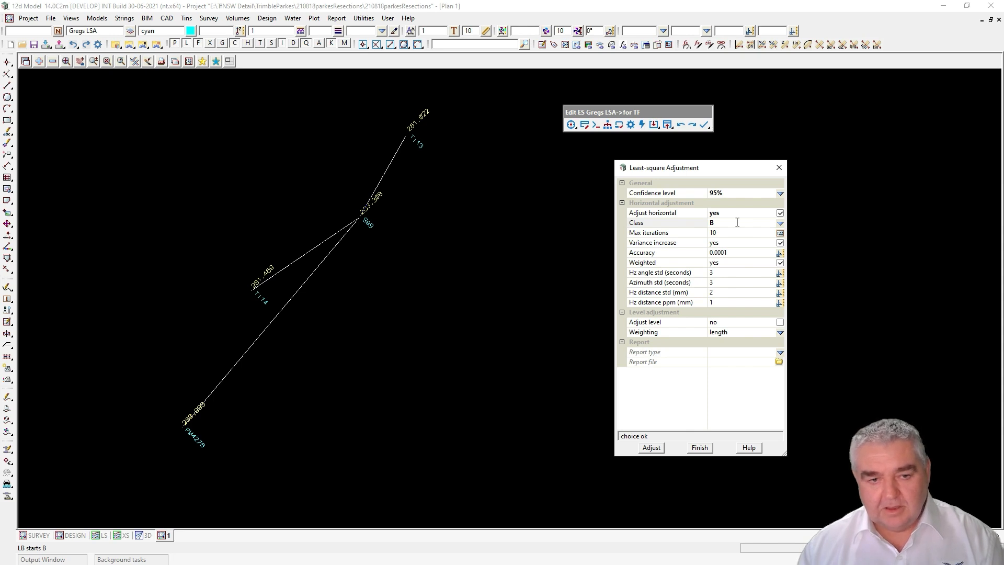
pyautogui.click(652, 448)
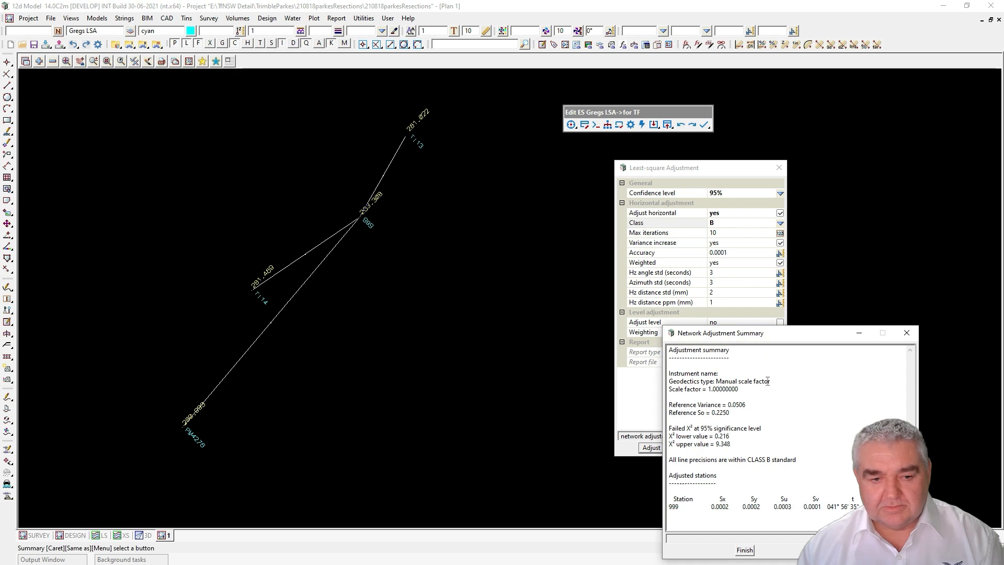
pyautogui.moveTo(802, 339); pyautogui.dragTo(791, 156)
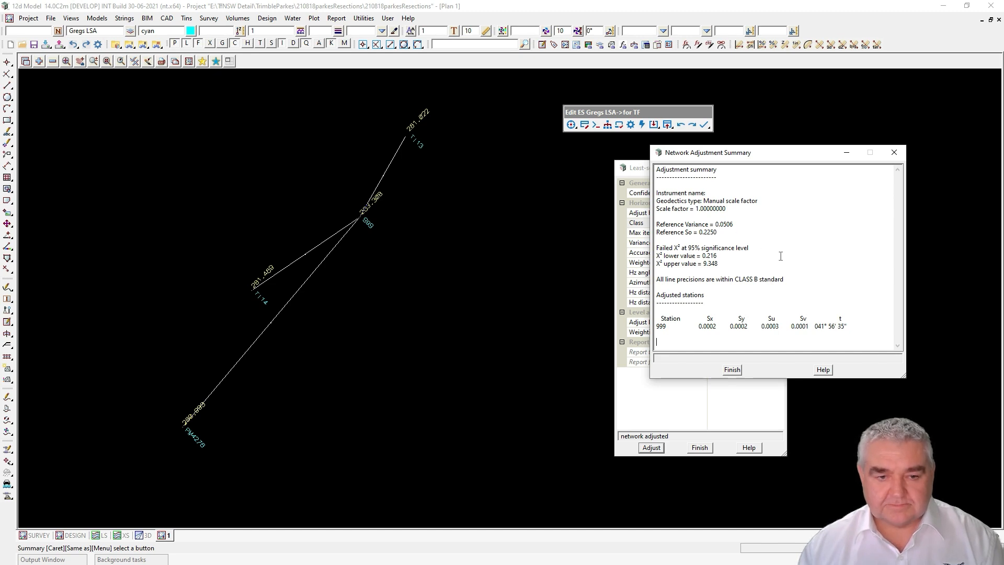
# Step: Set the report to html tables named 'for TF Resn' and rerun the adjustment
pyautogui.click(895, 153)
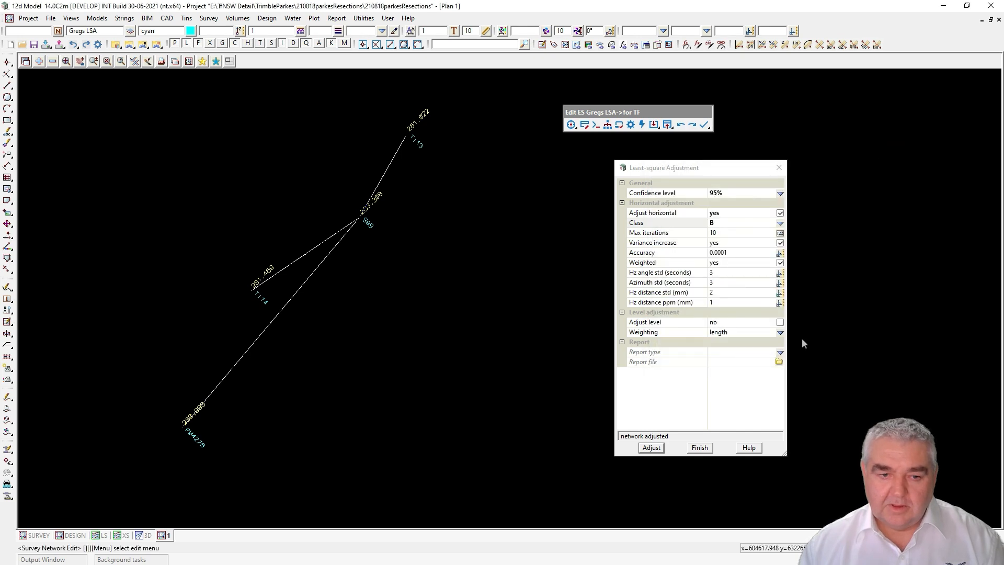
pyautogui.click(780, 352)
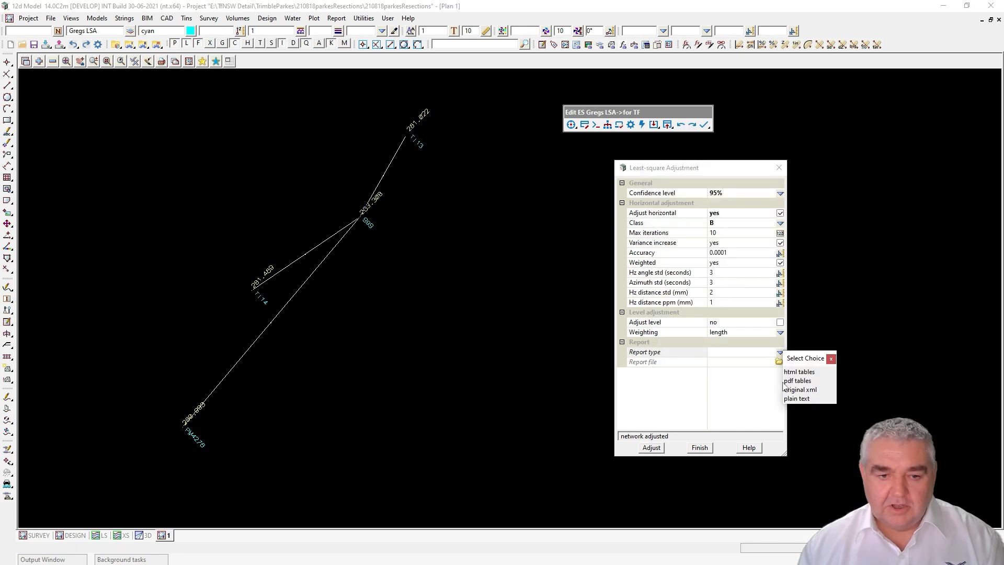
pyautogui.click(804, 371)
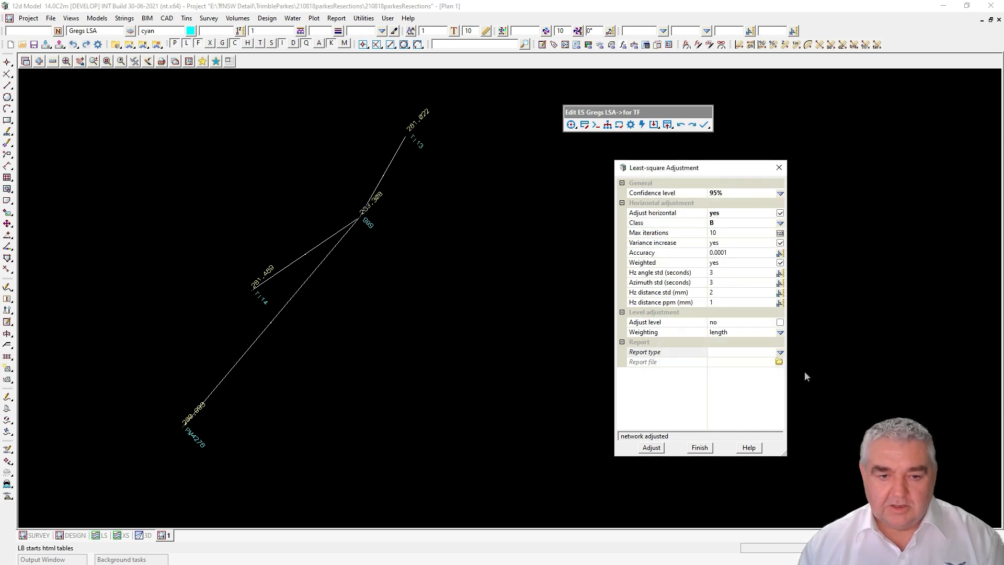
pyautogui.click(731, 361)
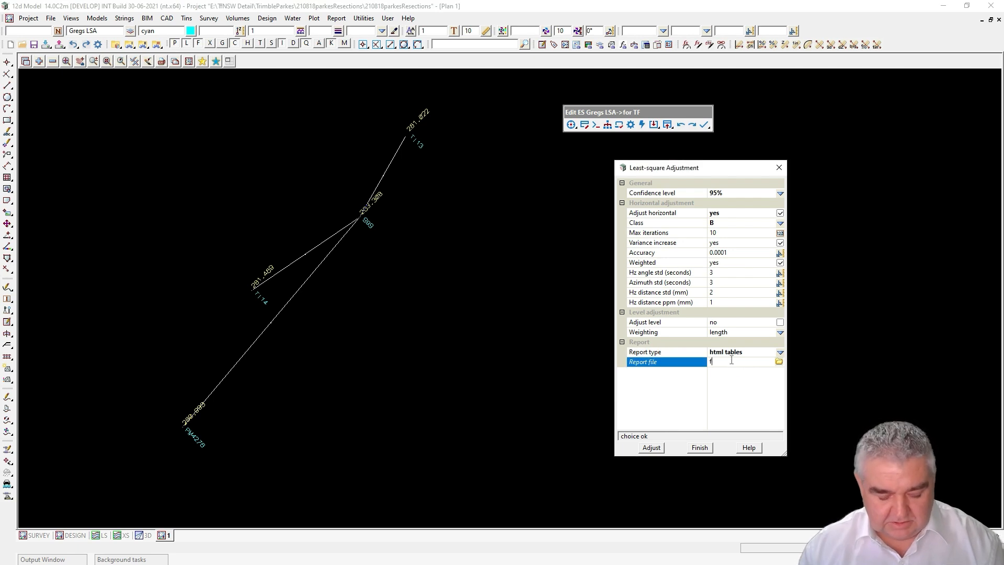
pyautogui.write('for TF Resn')
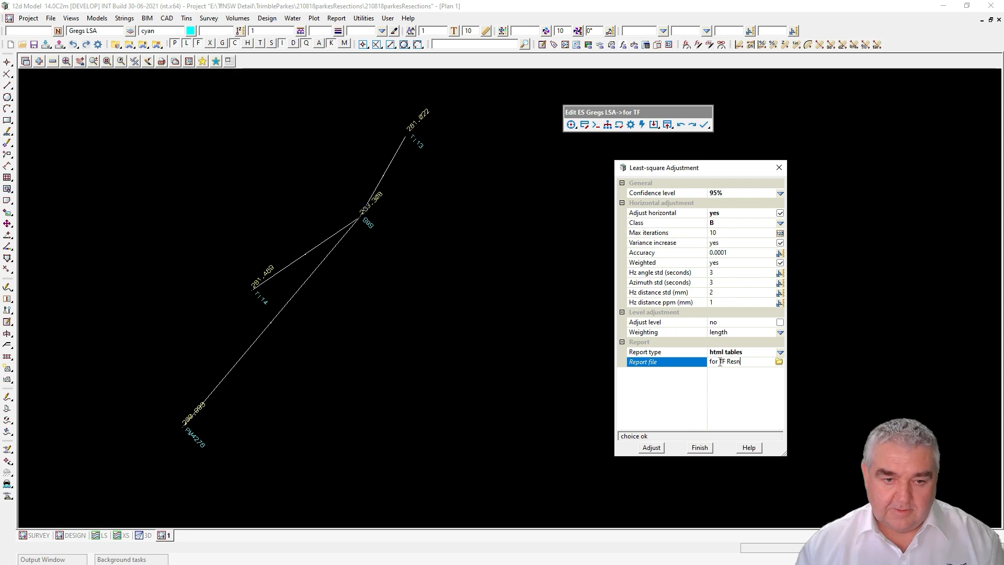
pyautogui.click(651, 448)
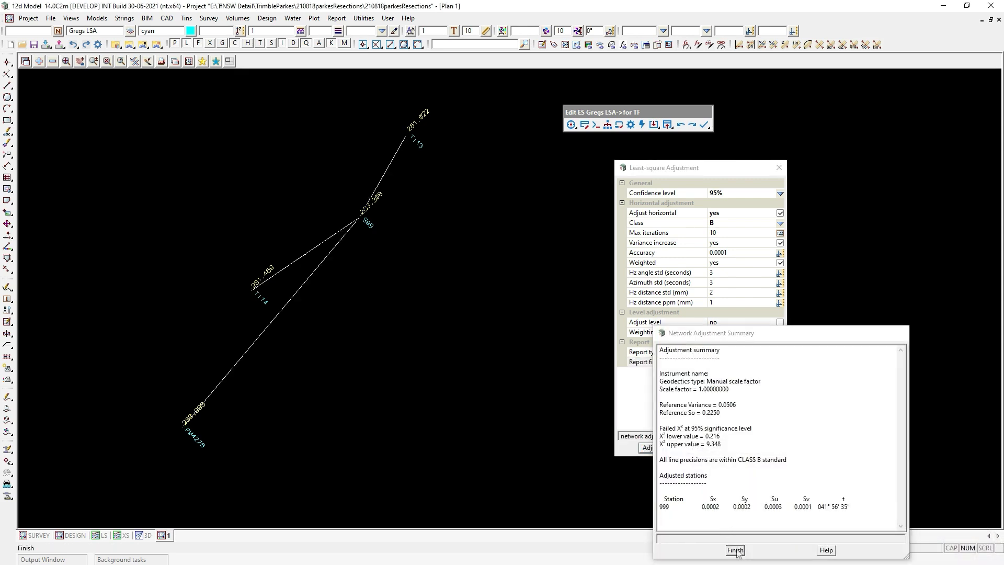
# Step: Open the generated 'for TF Resn' html report in the browser
pyautogui.click(735, 549)
pyautogui.click(779, 362)
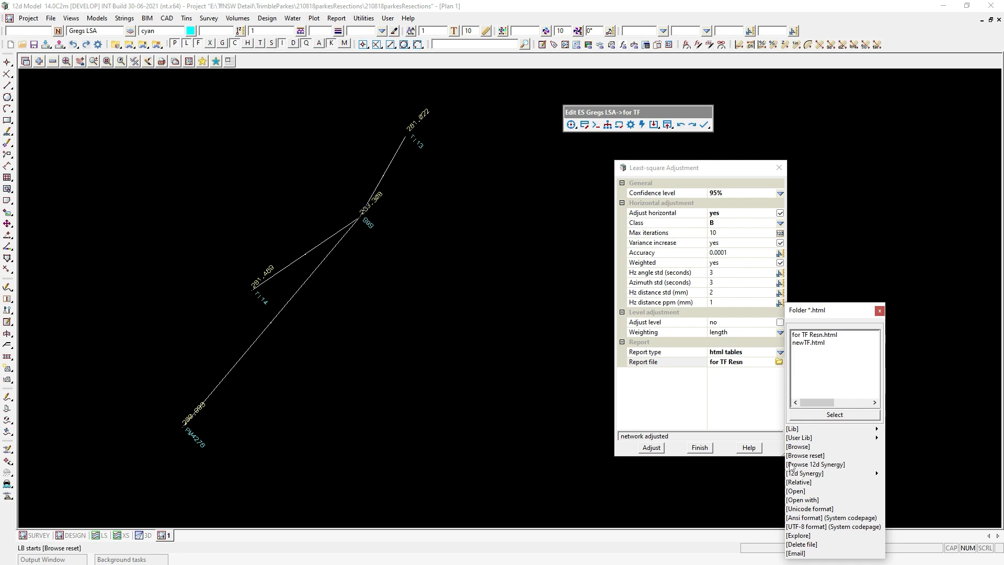
pyautogui.click(796, 491)
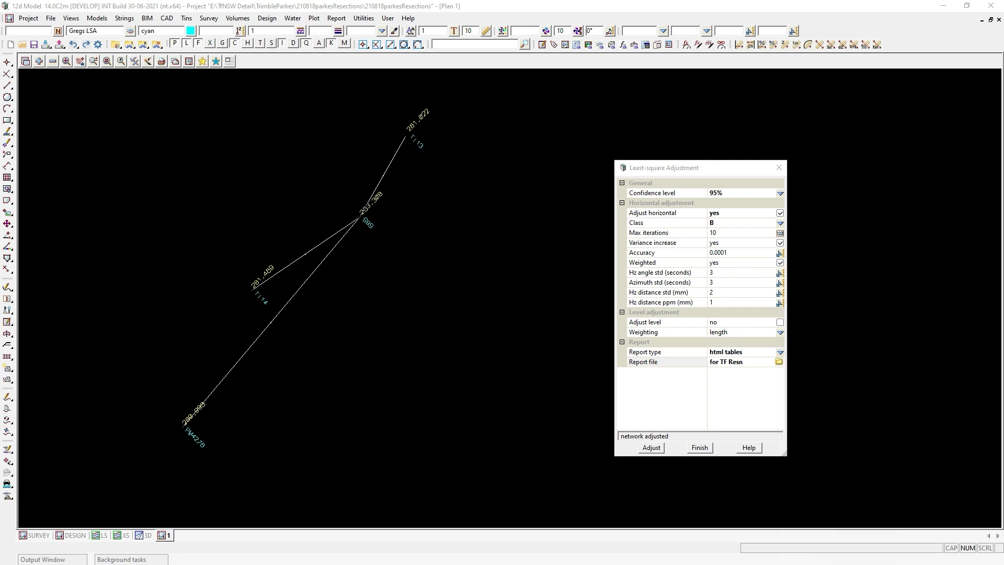
# Step: Scroll the 'for TF Resn' report in Firefox to the adjusted station and distance observation tables
pyautogui.moveTo(1003, 177); pyautogui.dragTo(487, 58)
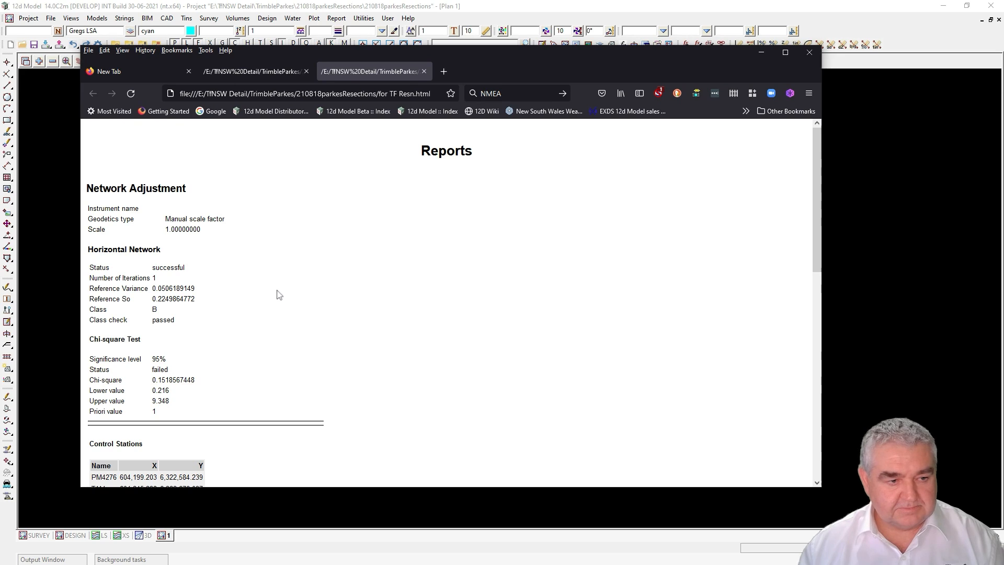
pyautogui.scroll(-3, 264, 276)
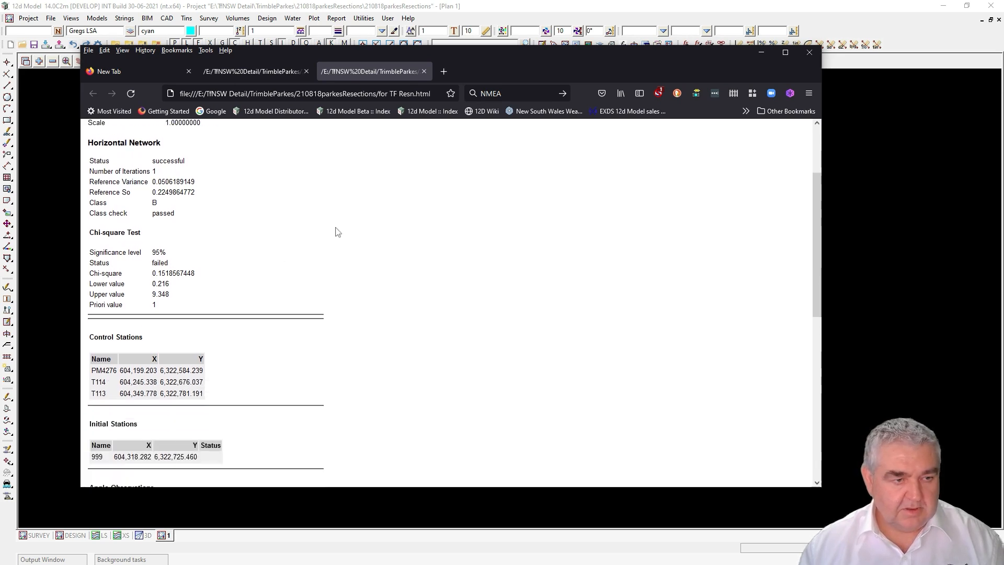
pyautogui.scroll(-8, 338, 233)
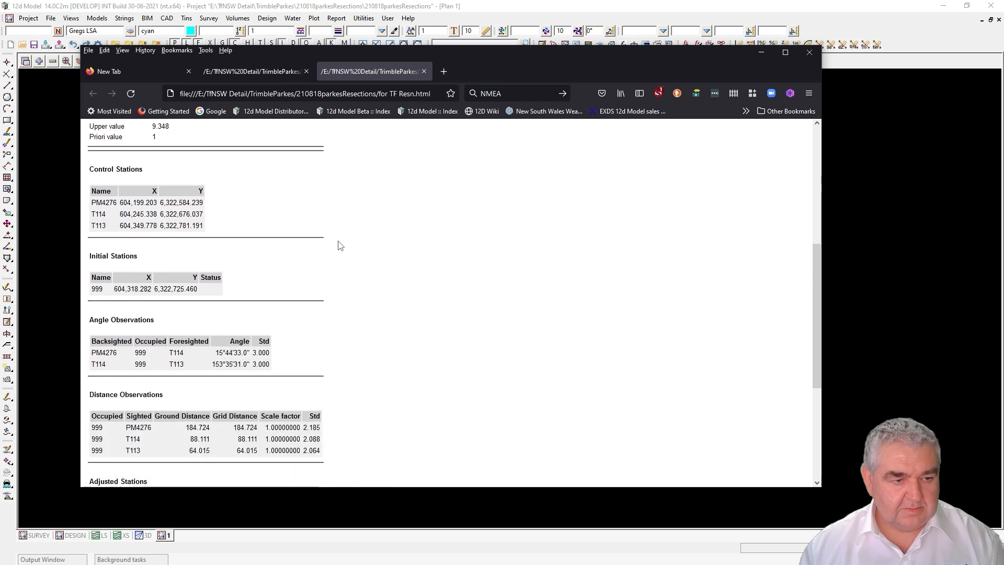
pyautogui.scroll(-3, 340, 246)
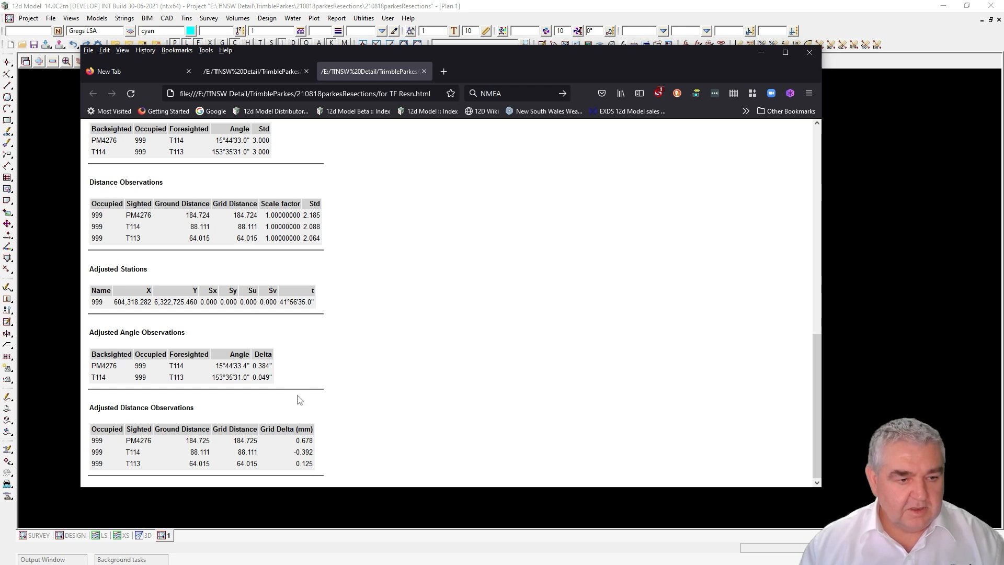
pyautogui.scroll(3, 377, 350)
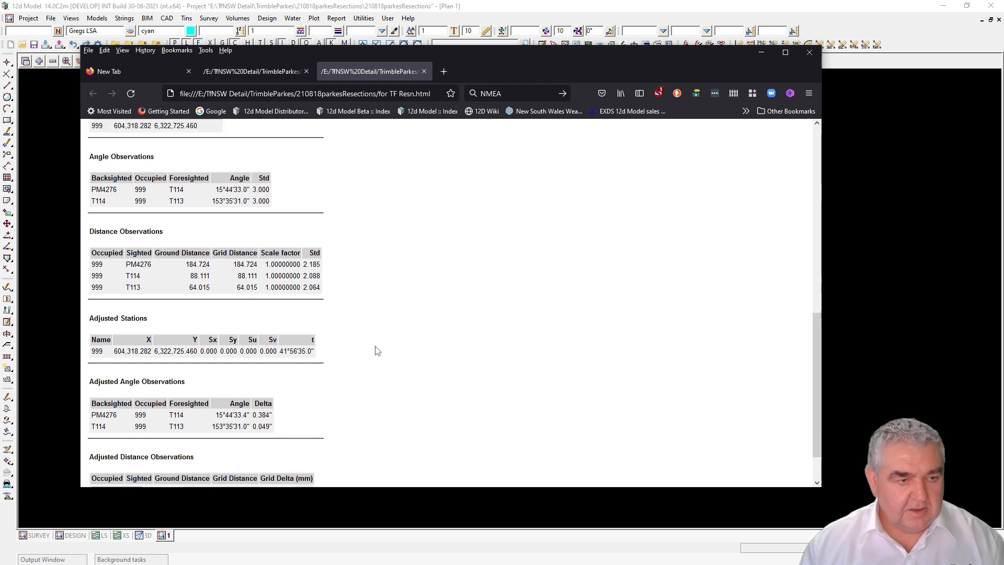
pyautogui.scroll(-2, 378, 351)
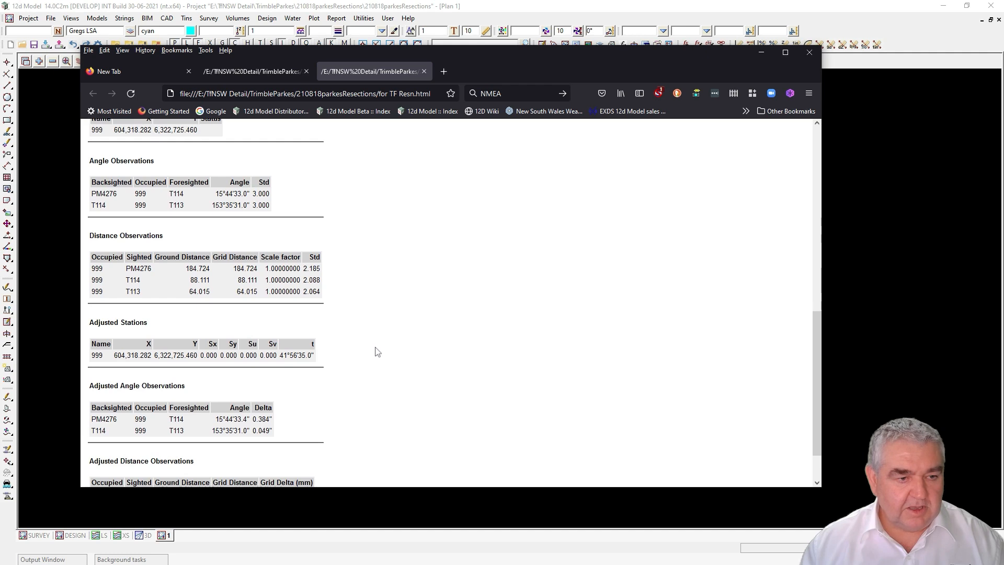
pyautogui.scroll(-1, 377, 351)
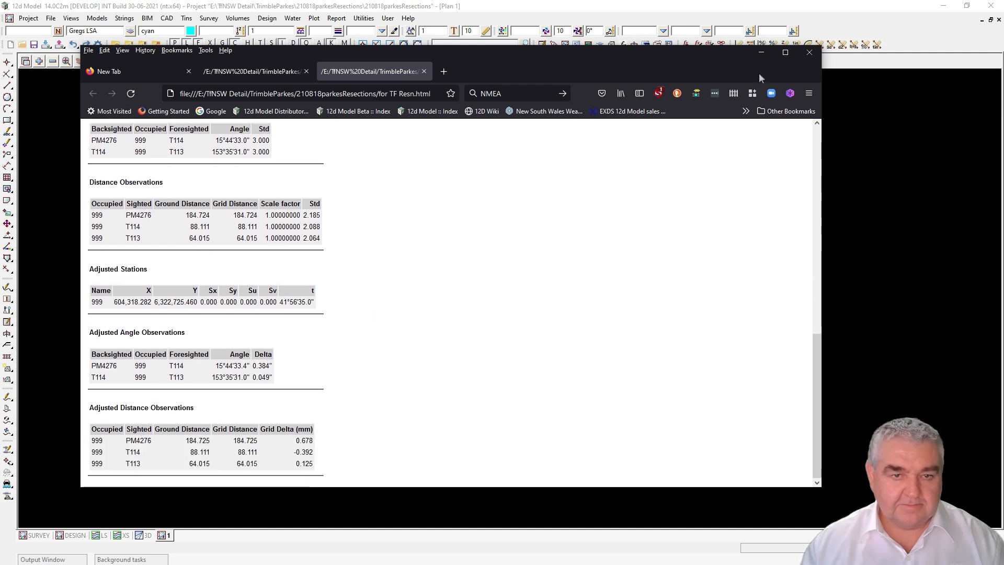
# Step: Back in 12d Model, turn on level adjustment and rerun, replacing the existing report file
pyautogui.click(762, 52)
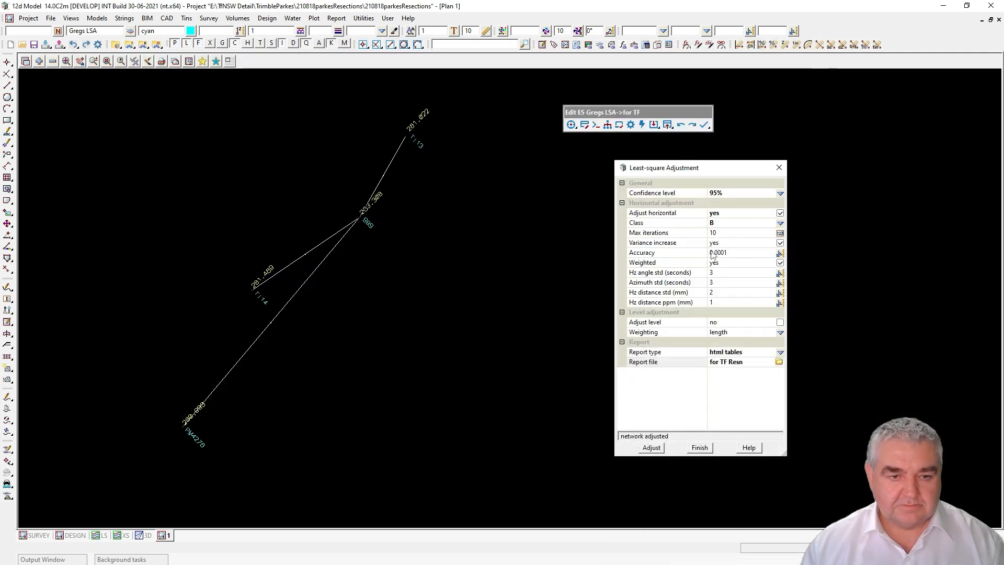
pyautogui.click(780, 322)
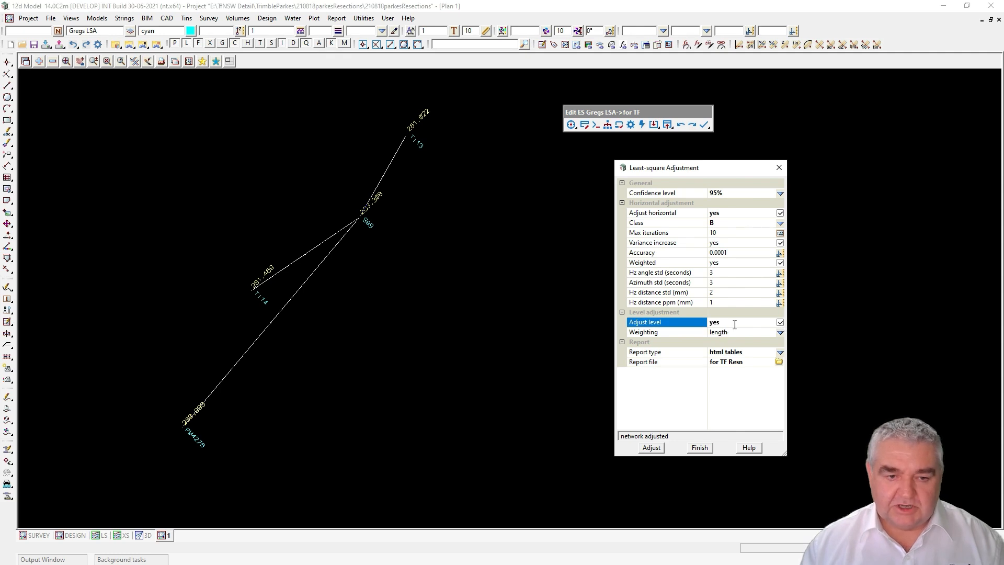
pyautogui.click(653, 448)
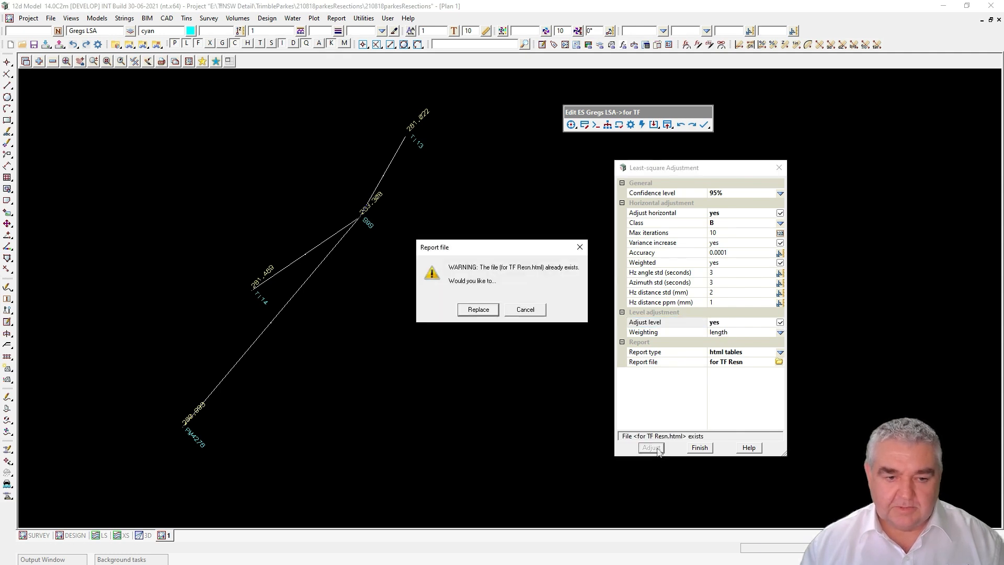
pyautogui.click(478, 309)
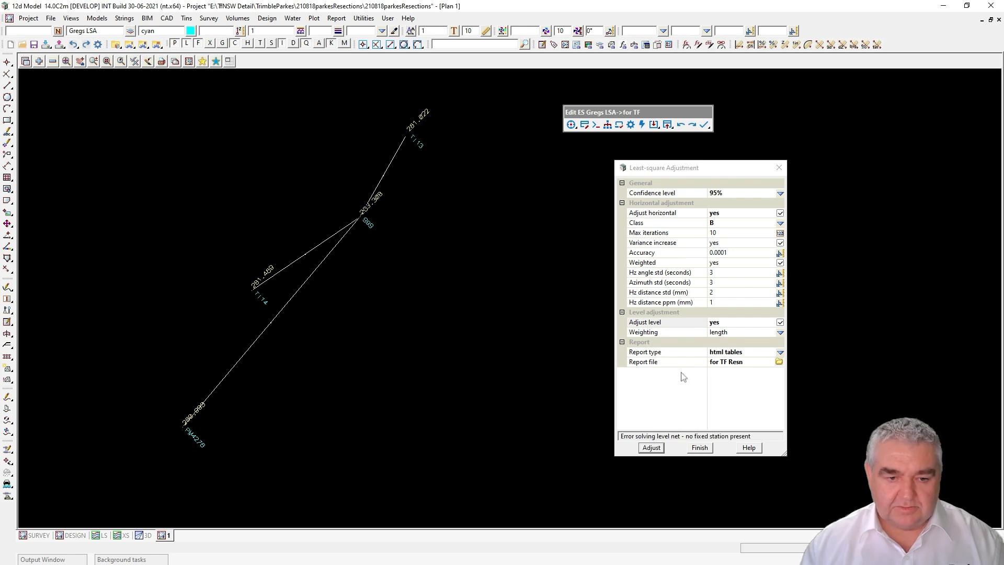
# Step: Mark PM4276, T114 and T113 as fixed stations in Edit Network and apply the update
pyautogui.click(585, 126)
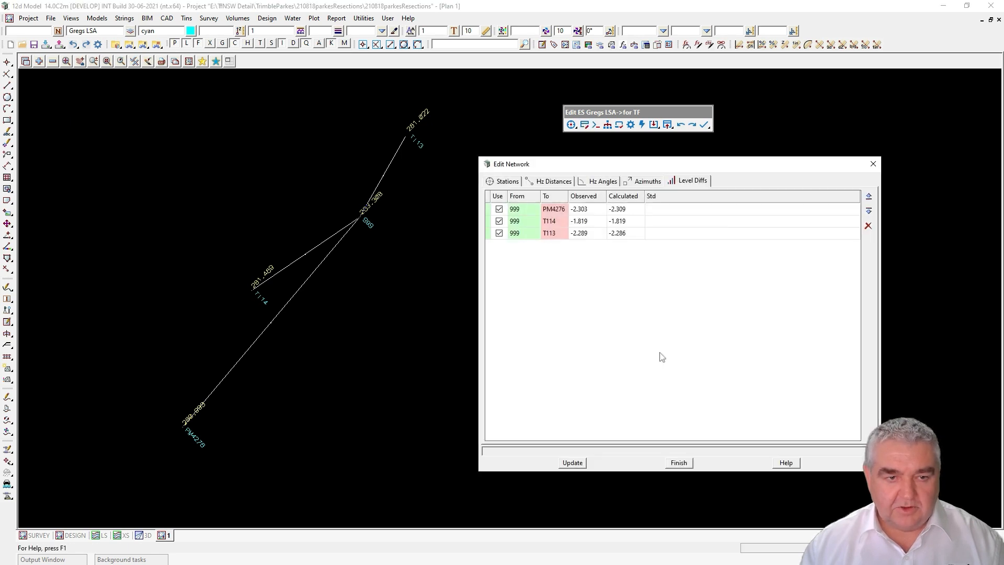
pyautogui.click(507, 181)
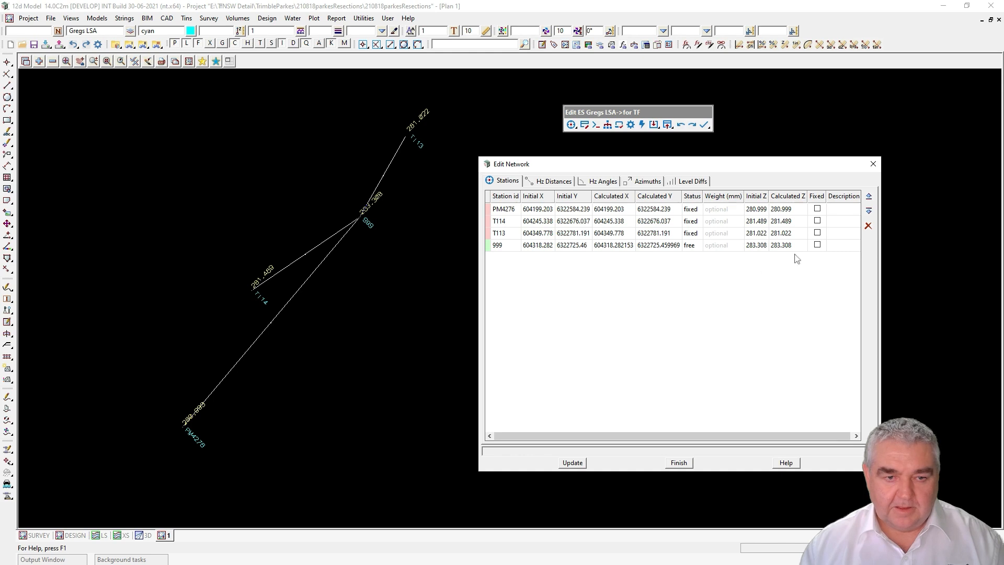
pyautogui.click(817, 209)
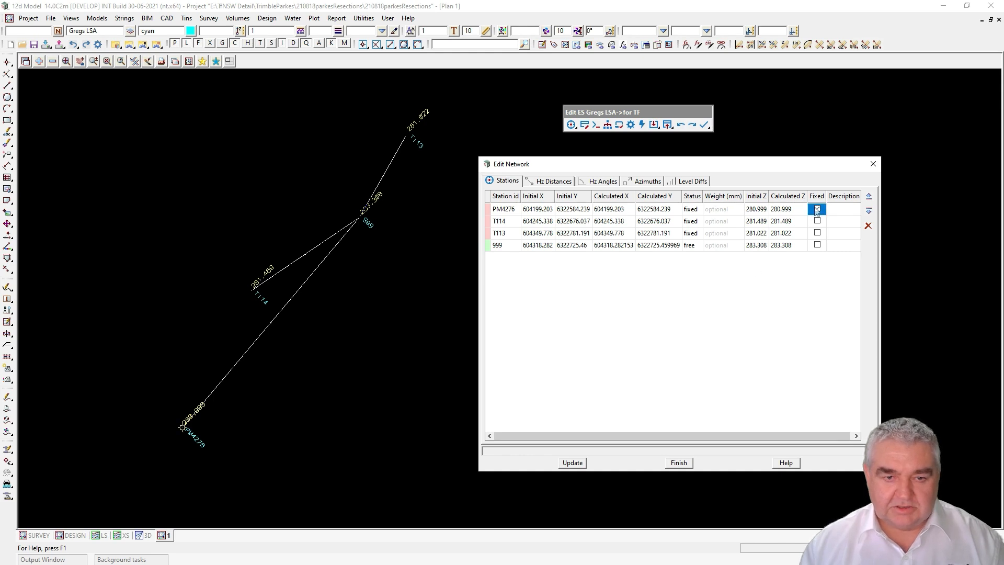
pyautogui.click(819, 222)
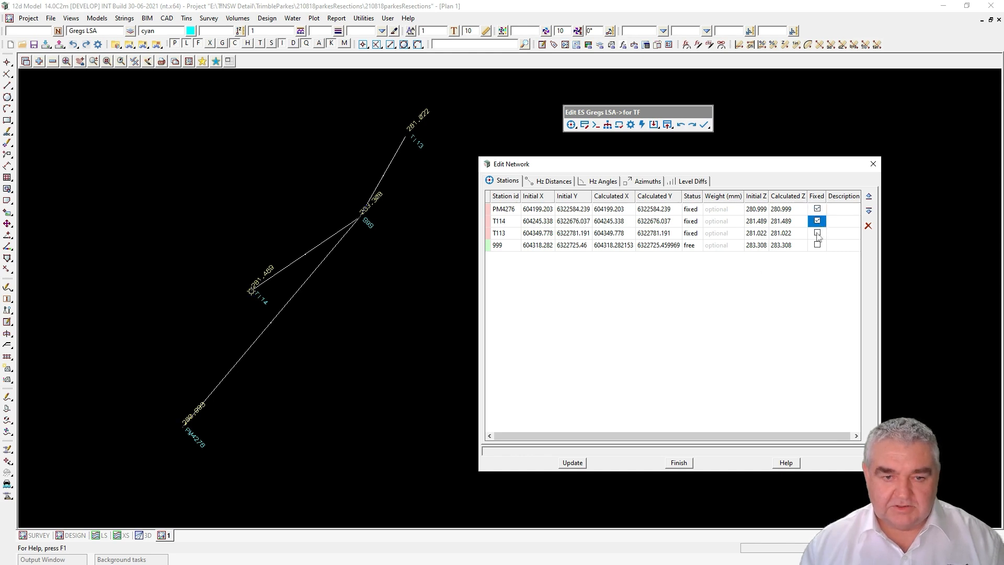
pyautogui.click(818, 233)
pyautogui.click(578, 463)
pyautogui.click(672, 461)
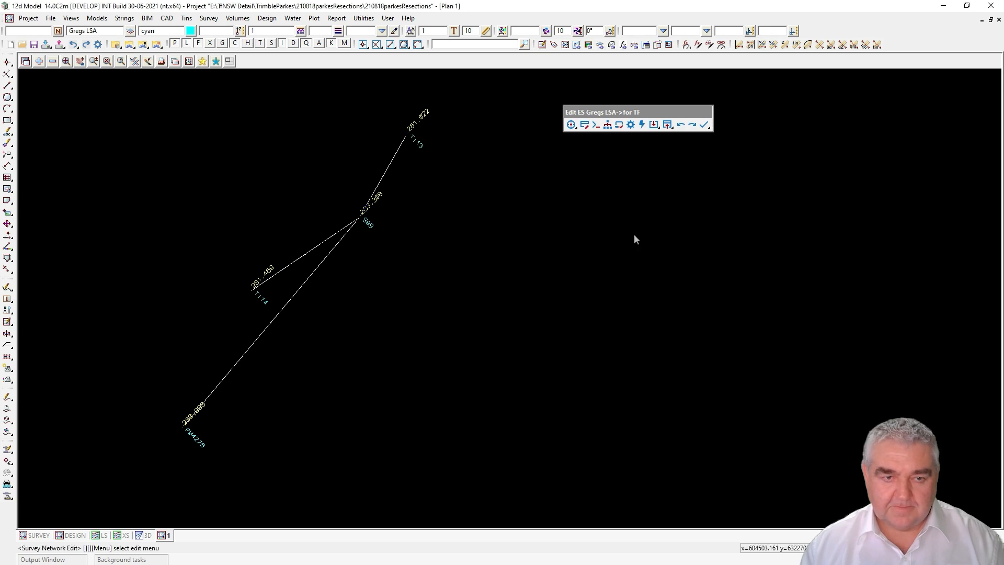
pyautogui.click(641, 125)
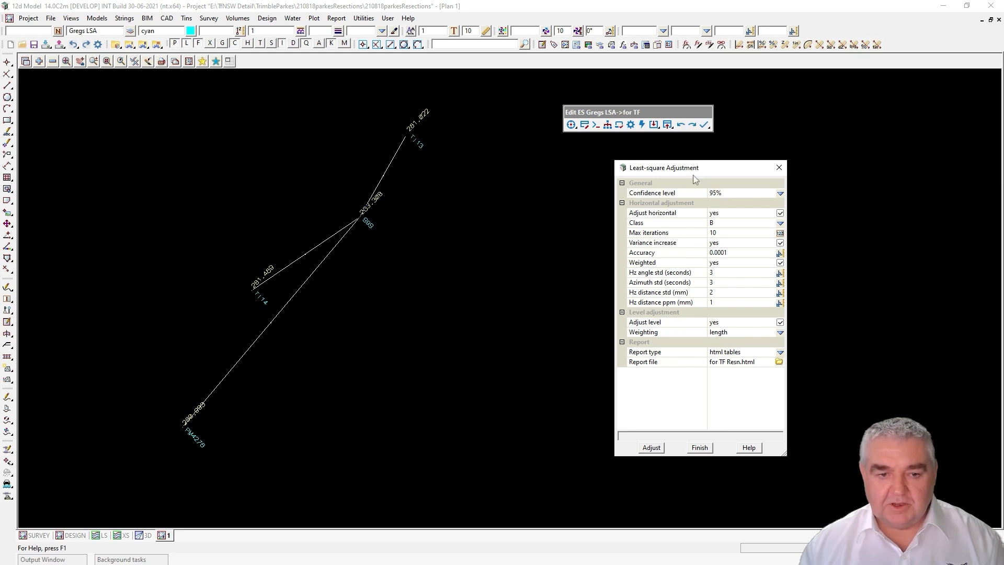
# Step: Rerun the level adjustment and review the summary showing station 999 at elevation 283.3070
pyautogui.click(652, 448)
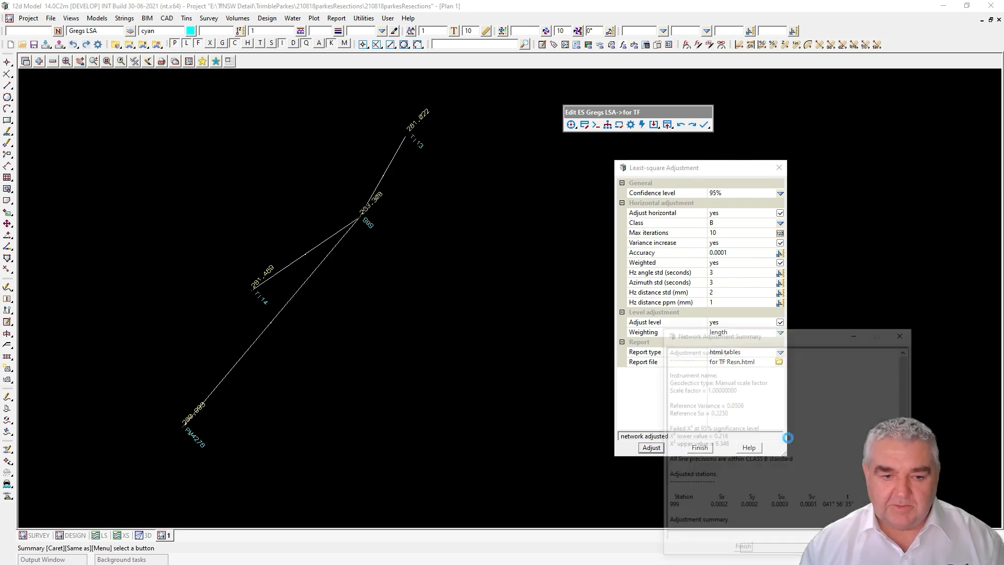
pyautogui.scroll(-6, 783, 445)
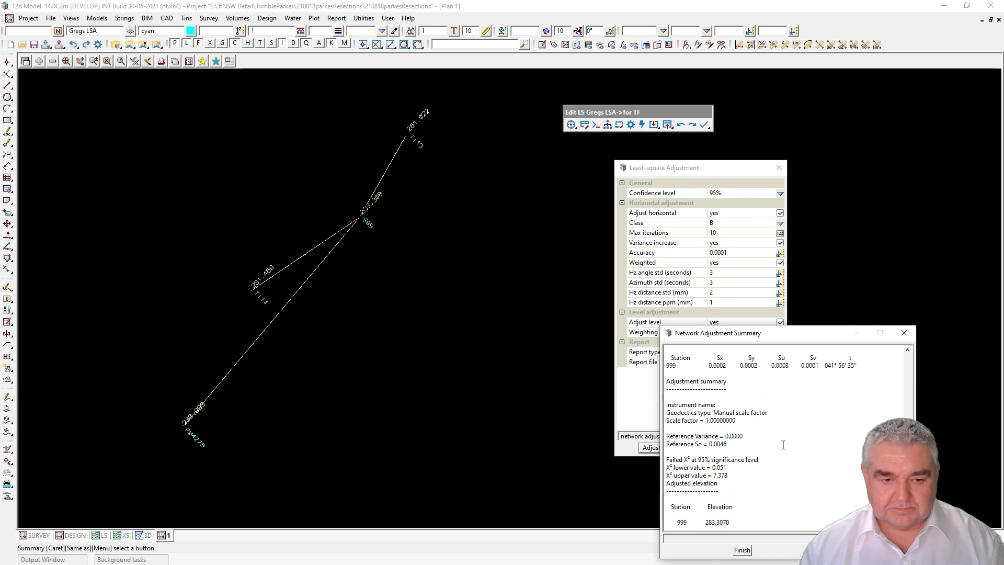
pyautogui.scroll(-1, 783, 446)
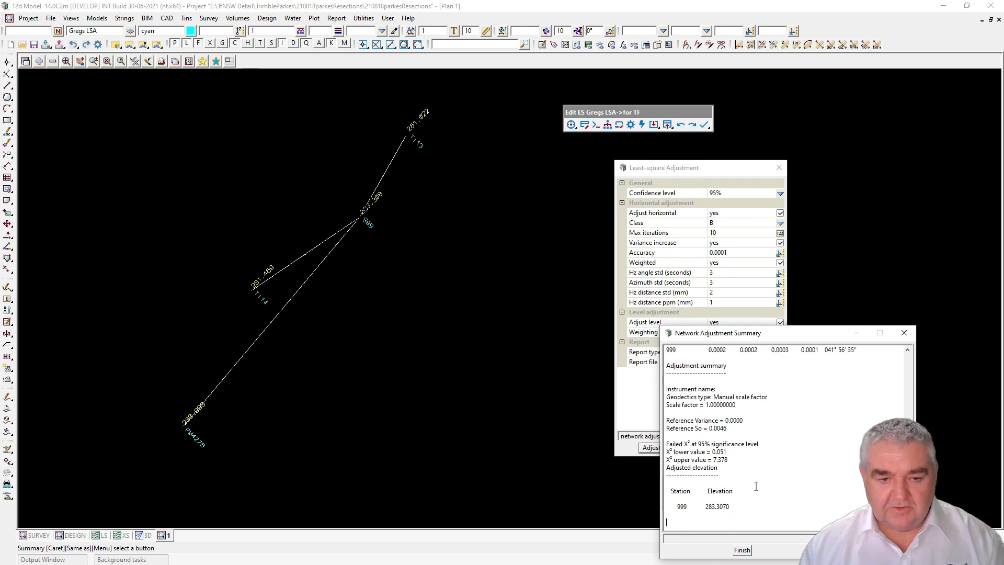
pyautogui.click(907, 337)
# Step: Read the 'for TF Resn.html' report to the end, confirming 999 at 283.307, then close Firefox
pyautogui.rightClick(779, 361)
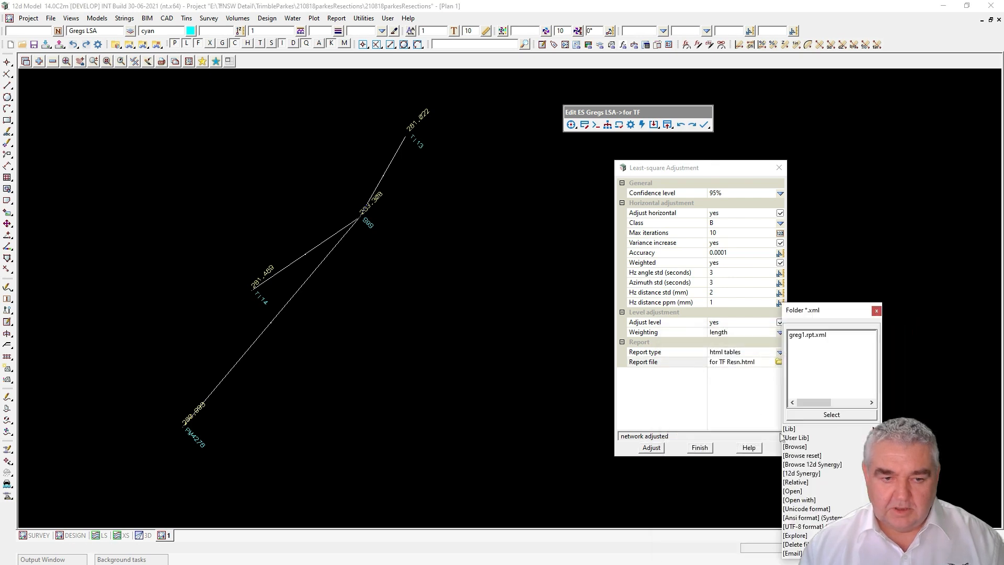
pyautogui.click(792, 494)
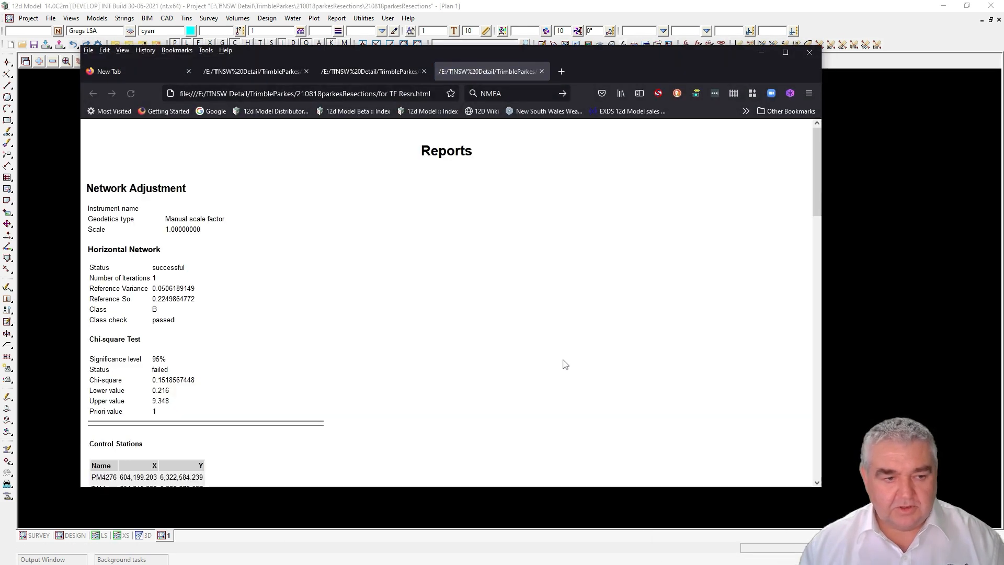
pyautogui.scroll(-10, 556, 382)
pyautogui.scroll(-8, 553, 387)
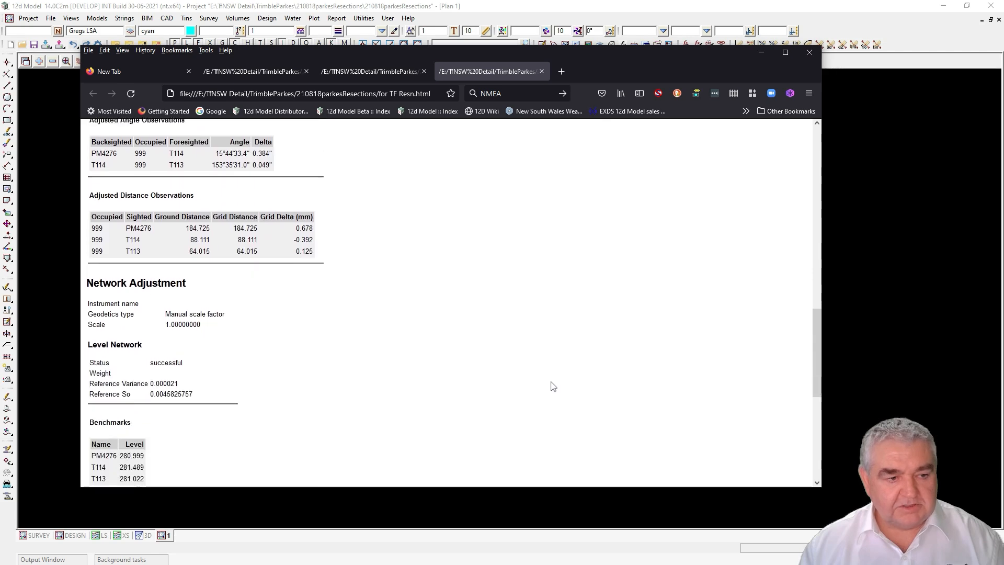
pyautogui.scroll(-1, 548, 398)
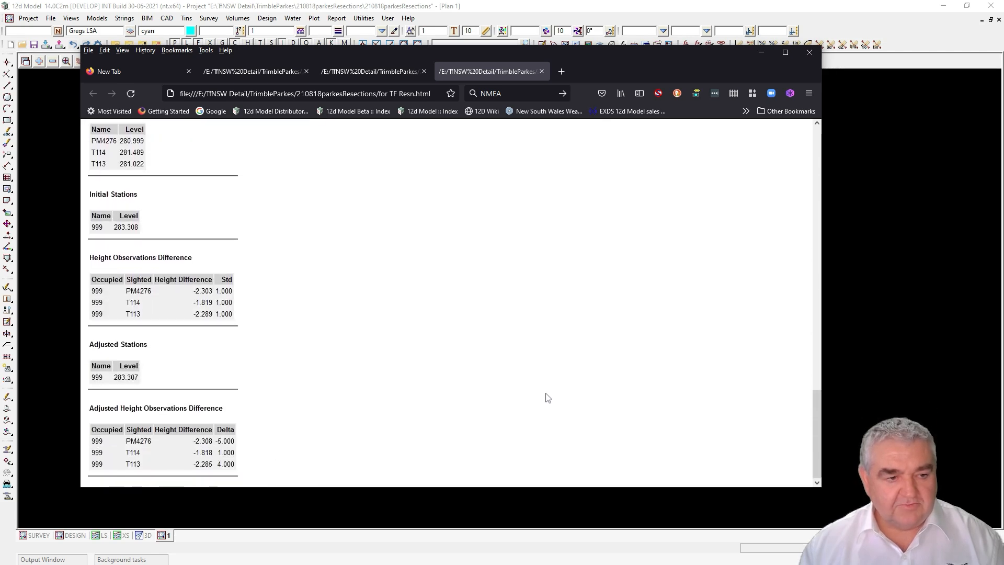
pyautogui.click(809, 52)
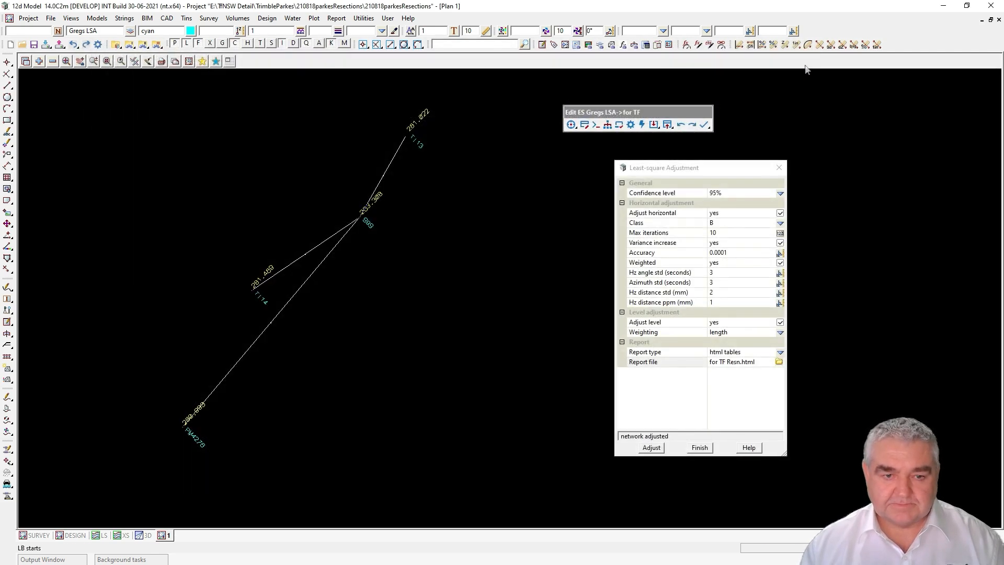
# Step: Inspect the level differences from 999 to PM4276, T114 and T113 in the Least-square Network tree
pyautogui.click(778, 168)
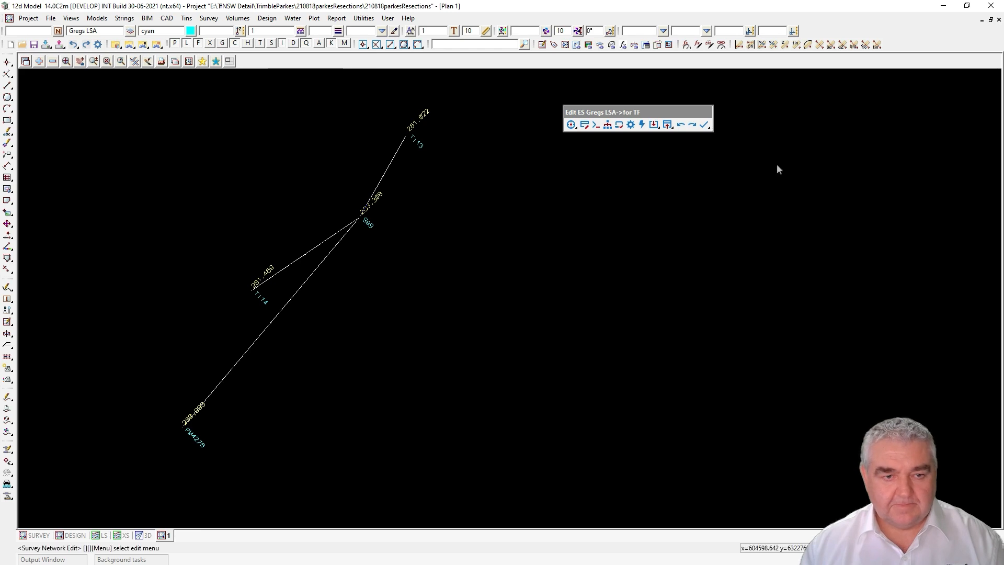
pyautogui.click(607, 125)
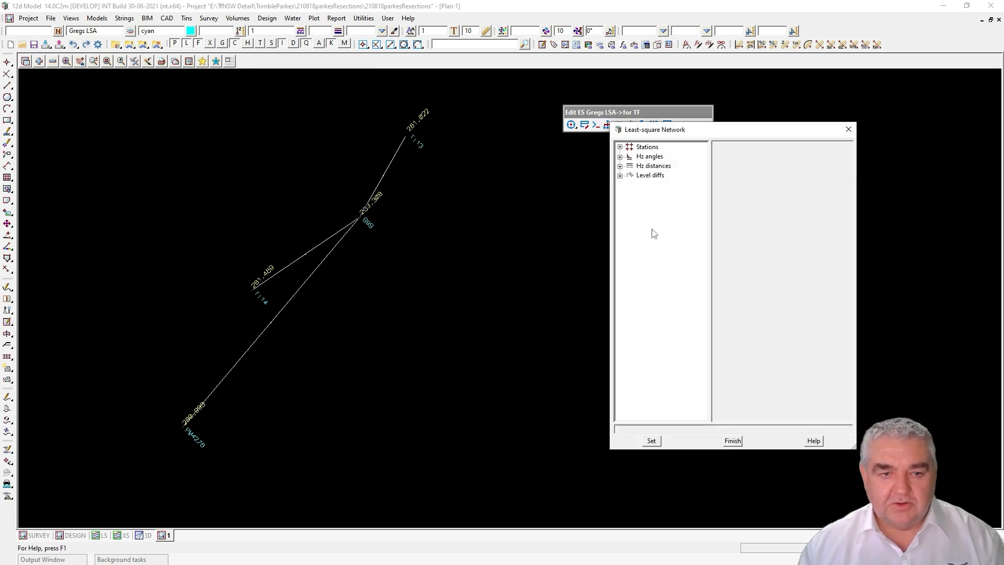
pyautogui.click(621, 175)
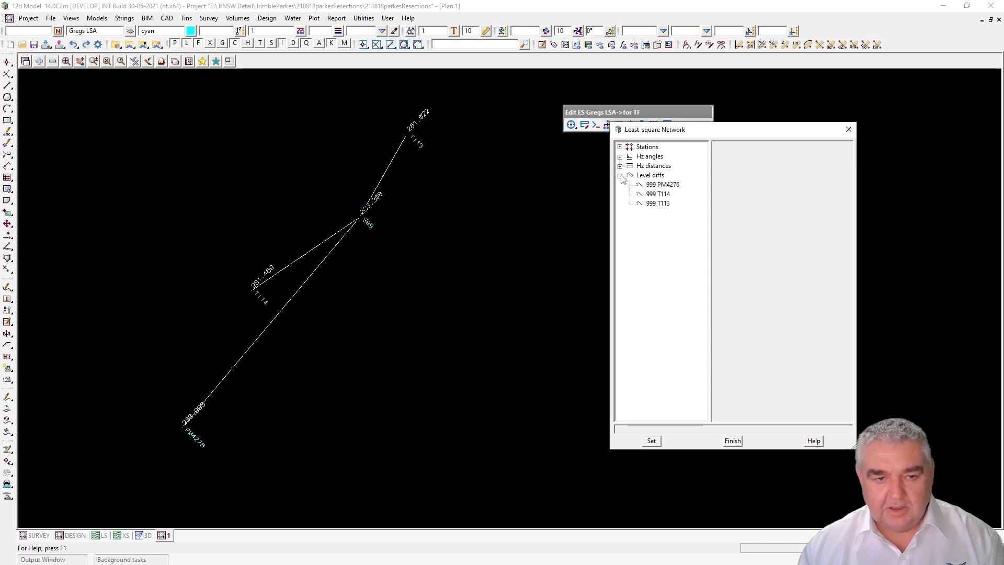
pyautogui.click(662, 185)
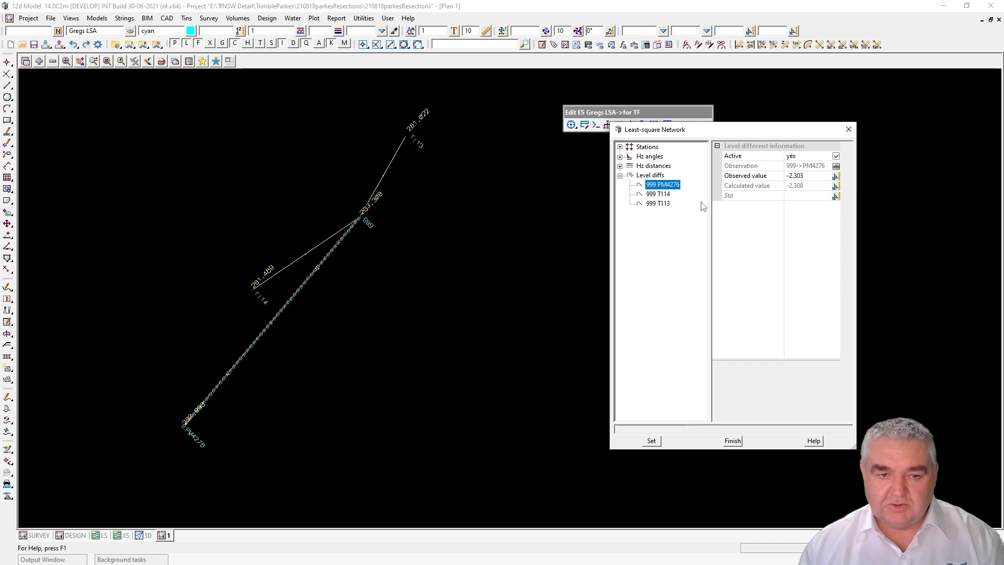
pyautogui.click(661, 194)
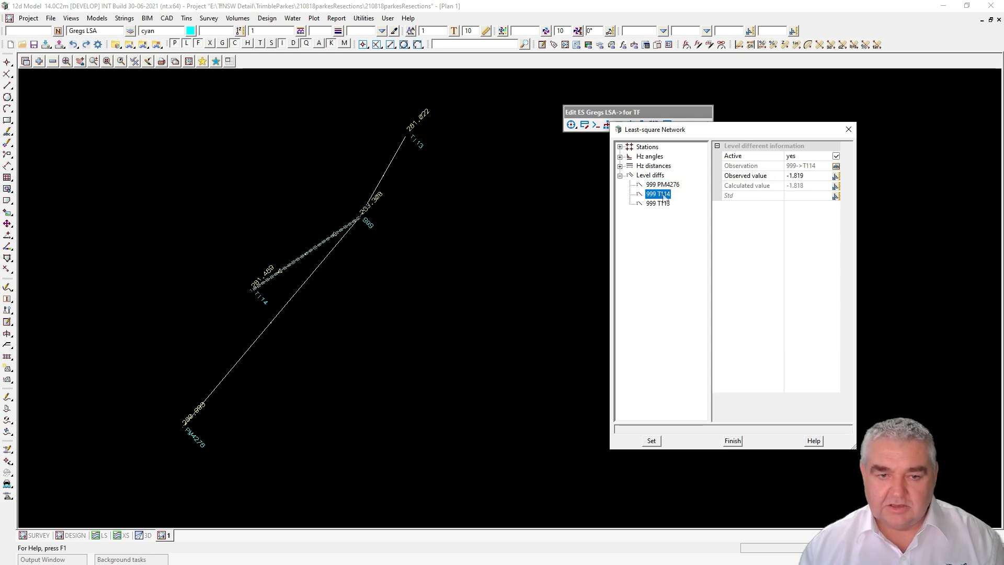
pyautogui.click(660, 203)
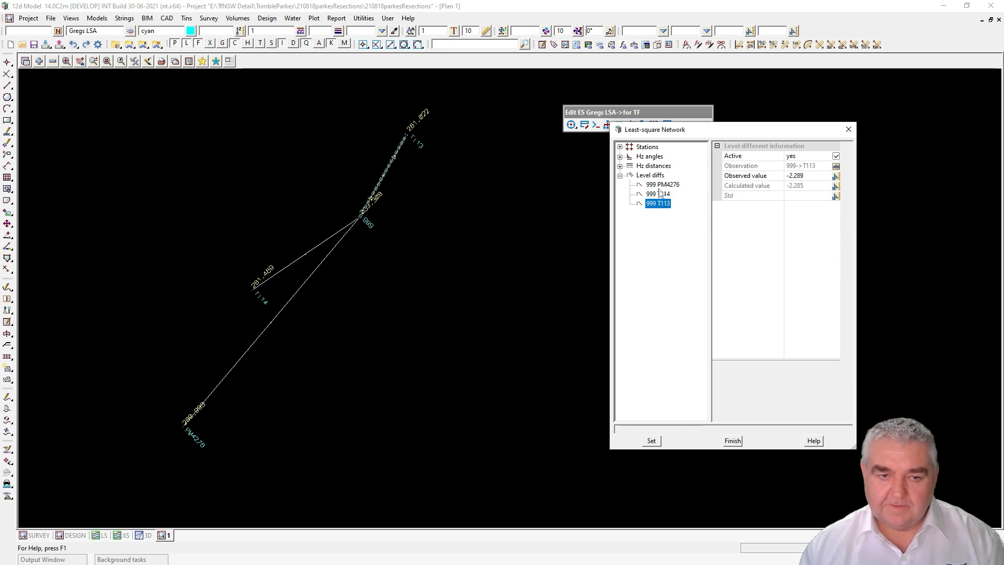
# Step: Inspect the horizontal distances from 999 to PM4276, T114 and T113
pyautogui.click(620, 166)
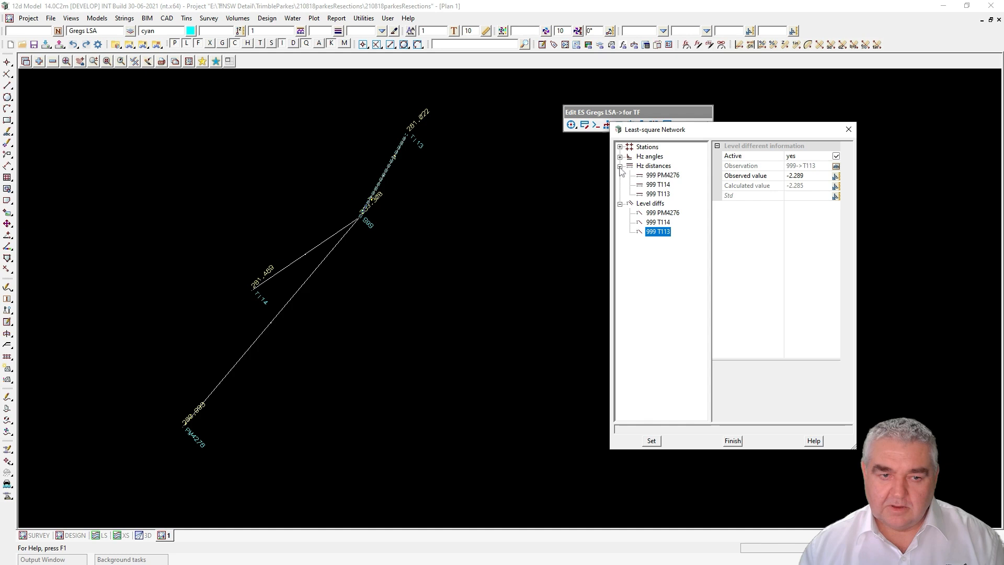
pyautogui.click(663, 175)
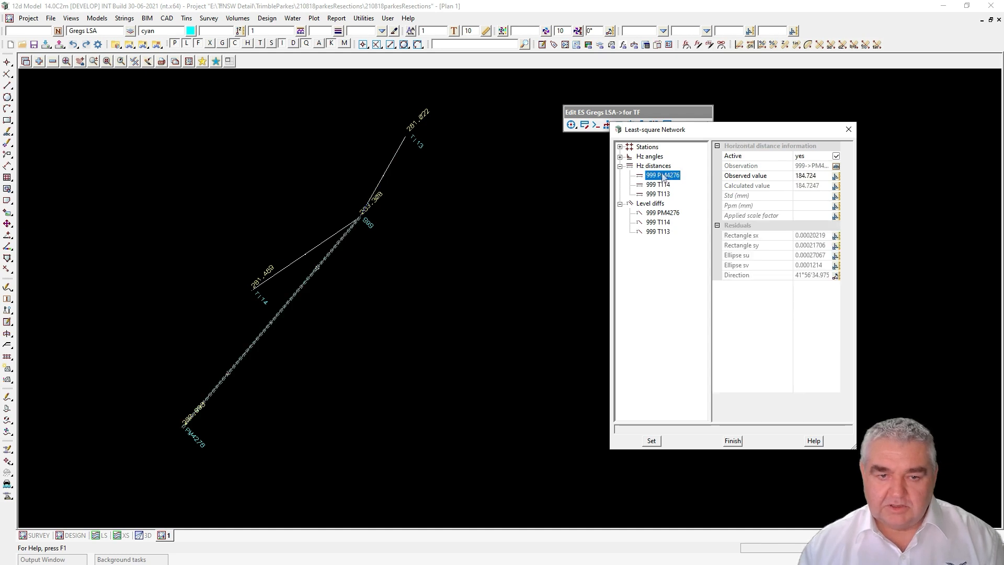
pyautogui.click(660, 184)
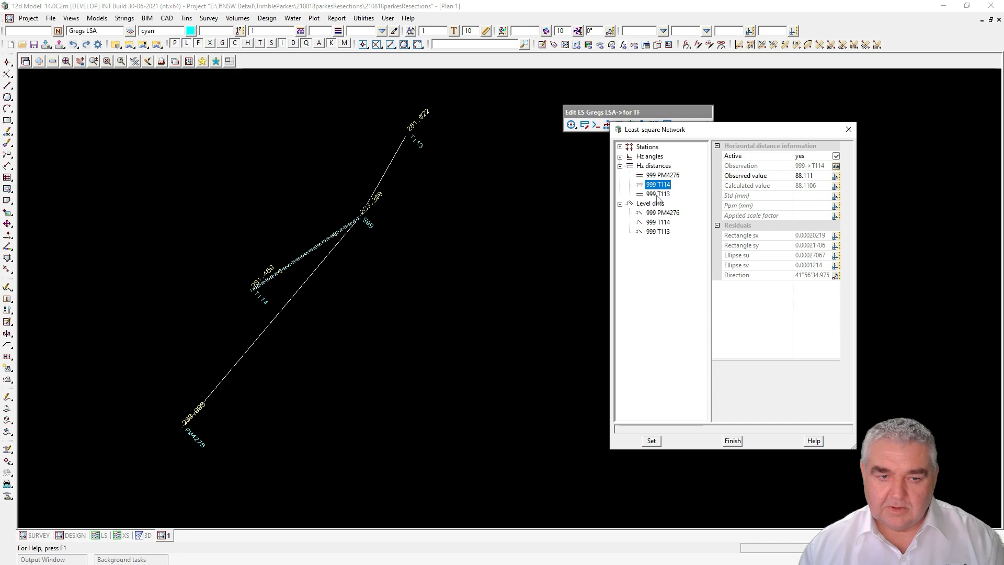
pyautogui.click(658, 196)
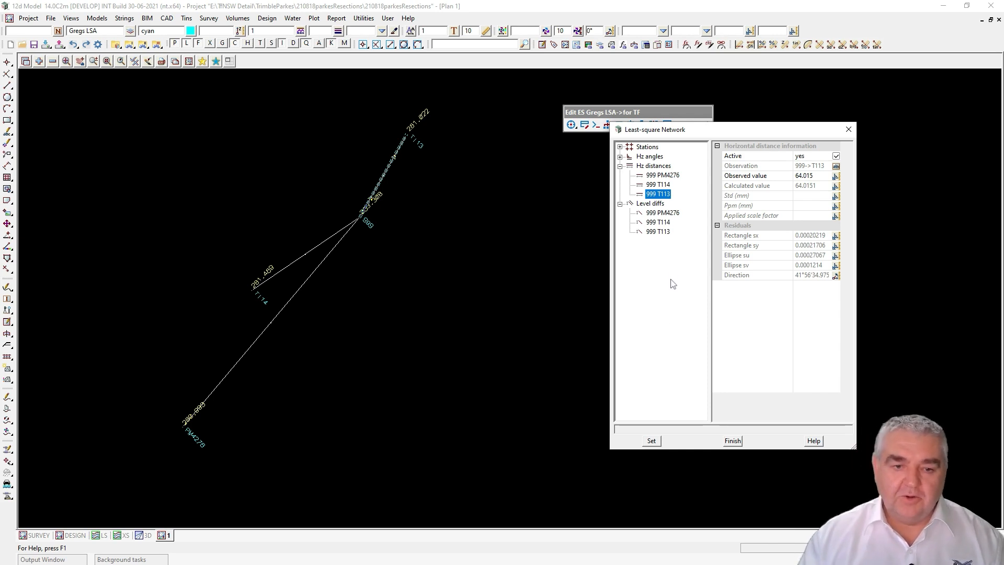
# Step: Inspect the T114–PM4276 and T113–T114 angles, recheck 999–PM4276 level difference, then close the tree
pyautogui.click(620, 156)
pyautogui.click(668, 166)
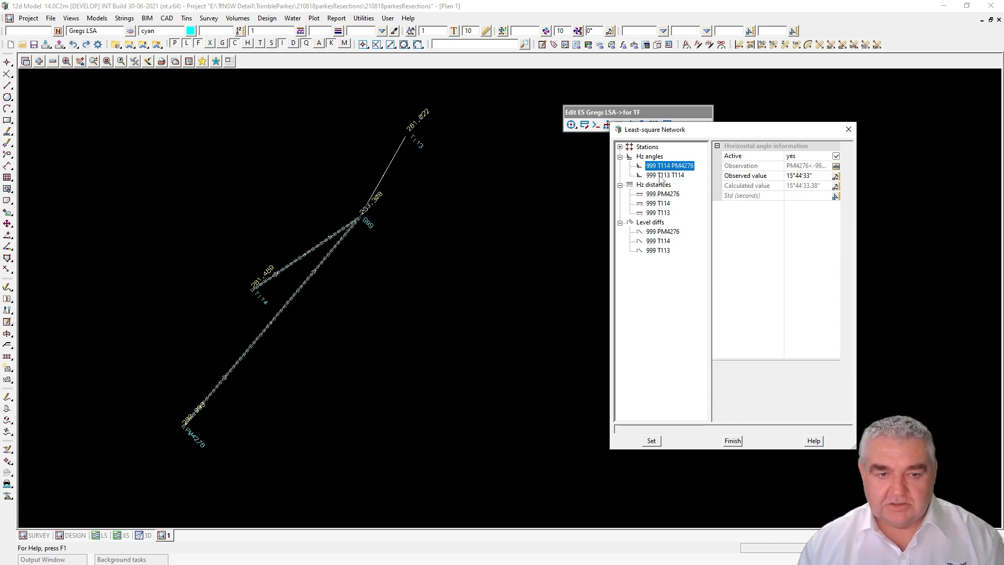
pyautogui.click(662, 176)
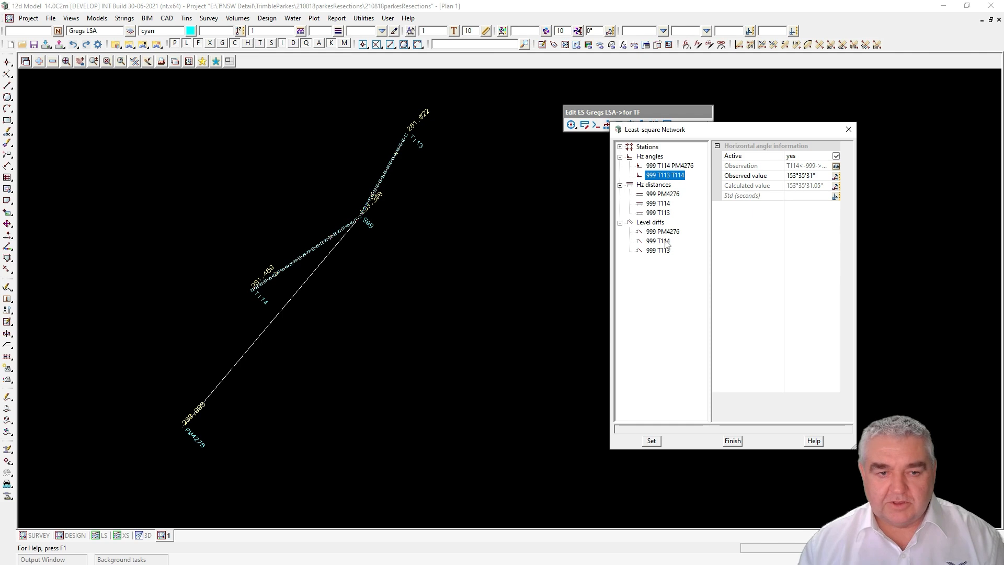
pyautogui.click(662, 232)
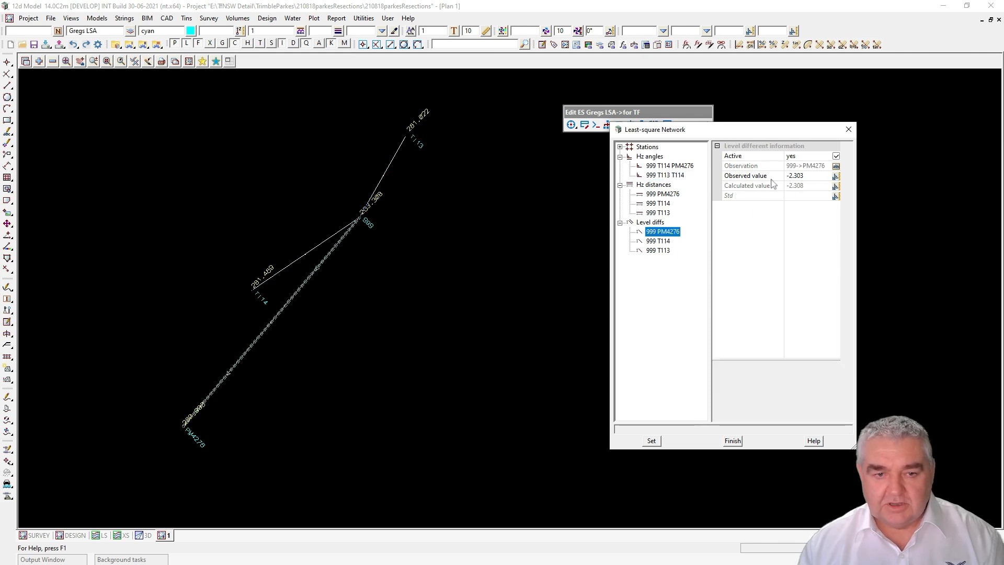
pyautogui.click(848, 129)
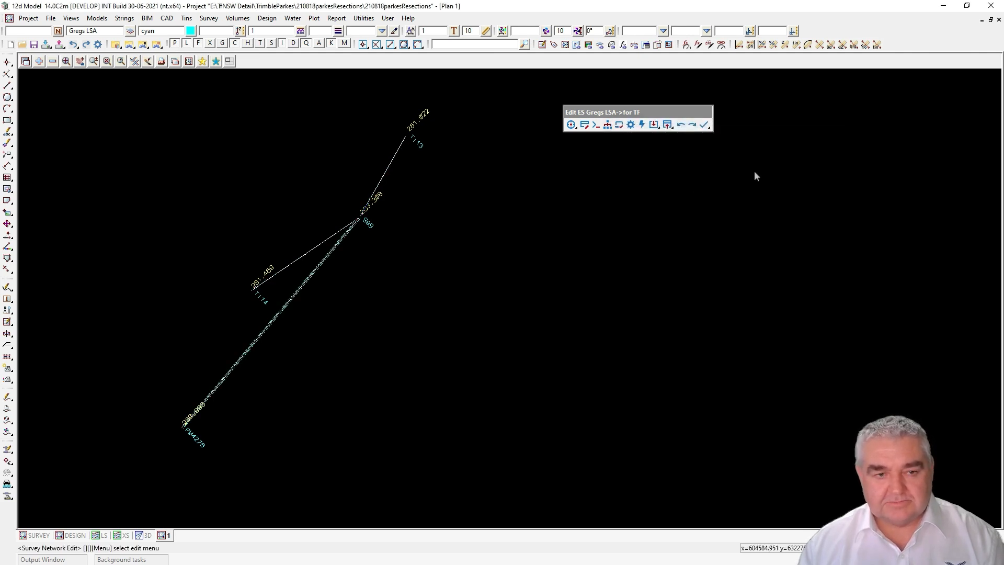